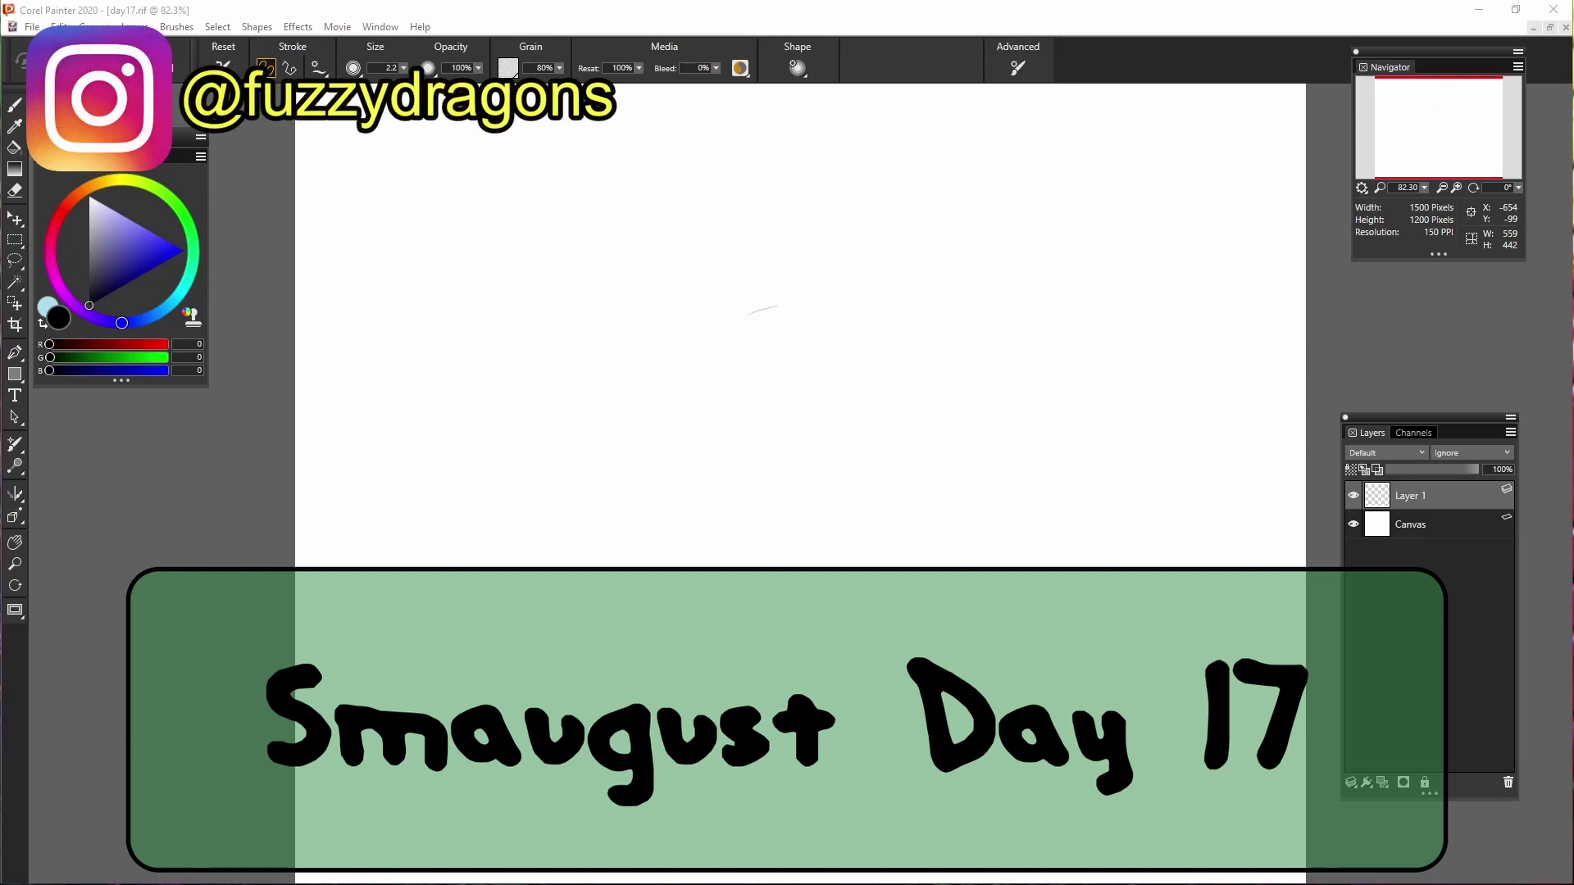
Step: Sketch the dragon's neck as long overlapping curves sweeping back and down from the crown with the Real 2H Drafting Pencil
{"action": "left_click_drag", "start_coordinate": [598, 294], "coordinate": [697, 275]}
{"action": "left_click_drag", "start_coordinate": [723, 256], "coordinate": [527, 355]}
{"action": "left_click_drag", "start_coordinate": [659, 273], "coordinate": [500, 469]}
{"action": "left_click_drag", "start_coordinate": [586, 325], "coordinate": [505, 431]}
{"action": "mouse_move", "coordinate": [451, 539]}
{"action": "left_mouse_down"}
{"action": "mouse_move", "coordinate": [536, 359]}
{"action": "mouse_move", "coordinate": [676, 249]}
{"action": "left_mouse_up"}
Step: Sketch the back edge of the cheek below the crown and the mouth line running forward to the snout
{"action": "mouse_move", "coordinate": [651, 271]}
{"action": "left_mouse_down"}
{"action": "mouse_move", "coordinate": [763, 253]}
{"action": "mouse_move", "coordinate": [700, 269]}
{"action": "mouse_move", "coordinate": [671, 453]}
{"action": "left_mouse_up"}
{"action": "left_click_drag", "start_coordinate": [758, 262], "coordinate": [647, 482]}
{"action": "mouse_move", "coordinate": [706, 482]}
{"action": "left_mouse_down"}
{"action": "mouse_move", "coordinate": [675, 473]}
{"action": "mouse_move", "coordinate": [746, 526]}
{"action": "mouse_move", "coordinate": [701, 493]}
{"action": "mouse_move", "coordinate": [838, 551]}
{"action": "left_mouse_up"}
{"action": "mouse_move", "coordinate": [785, 541]}
{"action": "left_mouse_down"}
{"action": "mouse_move", "coordinate": [864, 530]}
{"action": "mouse_move", "coordinate": [819, 537]}
{"action": "mouse_move", "coordinate": [993, 605]}
{"action": "left_mouse_up"}
{"action": "mouse_move", "coordinate": [878, 556]}
{"action": "left_mouse_down"}
{"action": "mouse_move", "coordinate": [1021, 666]}
{"action": "mouse_move", "coordinate": [1011, 633]}
{"action": "left_mouse_up"}
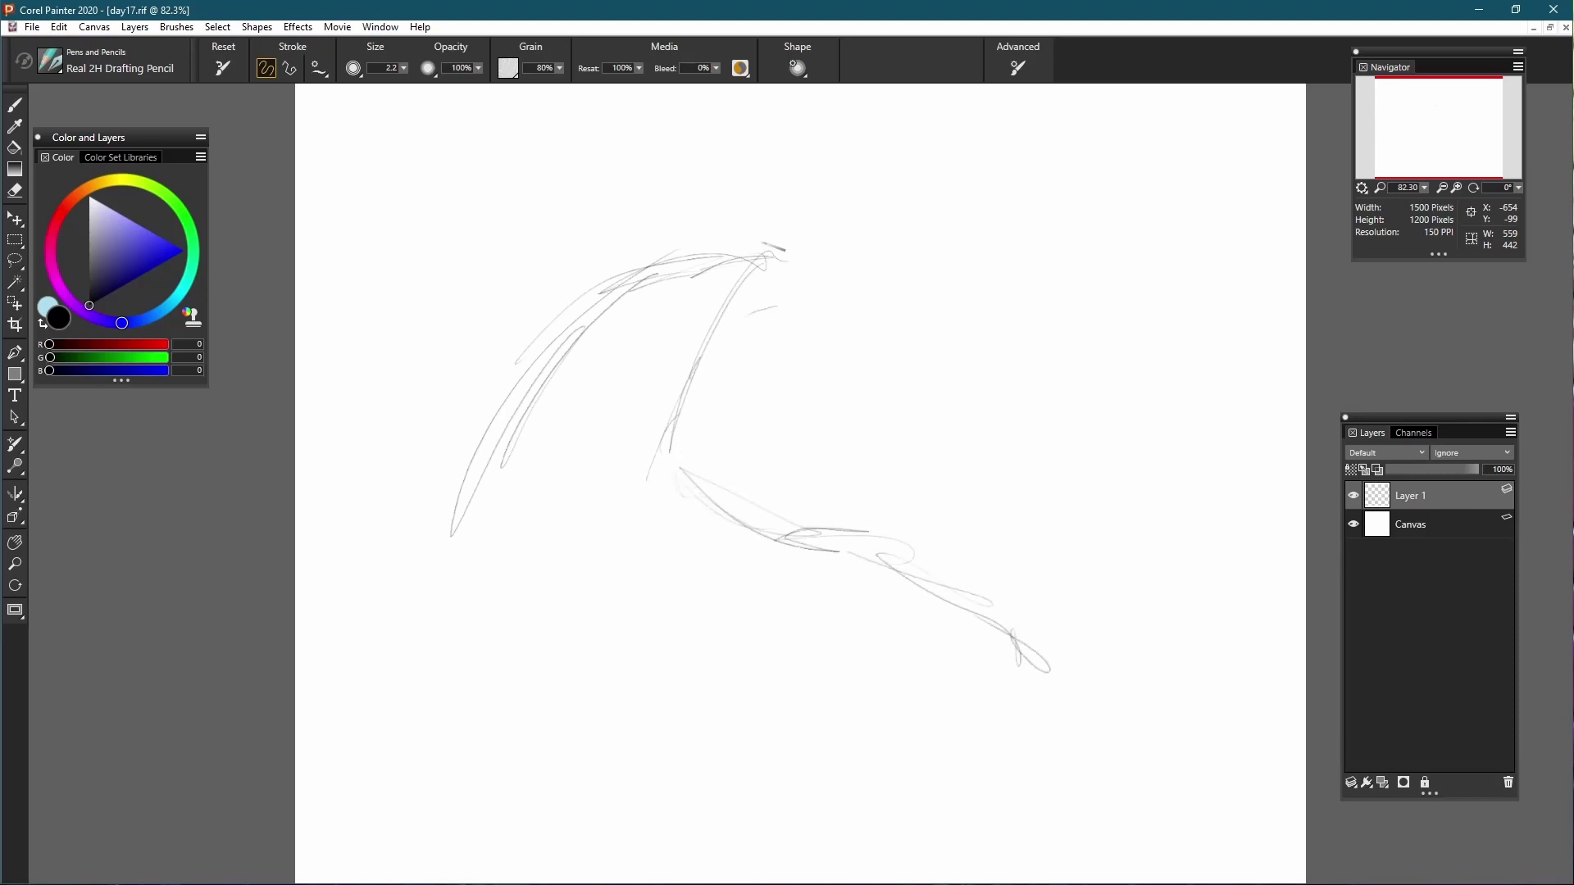
Step: Sketch the top of the head and a diagonal construction line from the brow down to the jaw
{"action": "mouse_move", "coordinate": [763, 255]}
{"action": "left_mouse_down"}
{"action": "mouse_move", "coordinate": [884, 298]}
{"action": "mouse_move", "coordinate": [983, 369]}
{"action": "mouse_move", "coordinate": [763, 561]}
{"action": "left_mouse_up"}
{"action": "left_click_drag", "start_coordinate": [956, 326], "coordinate": [725, 553]}
{"action": "left_click_drag", "start_coordinate": [976, 295], "coordinate": [876, 384]}
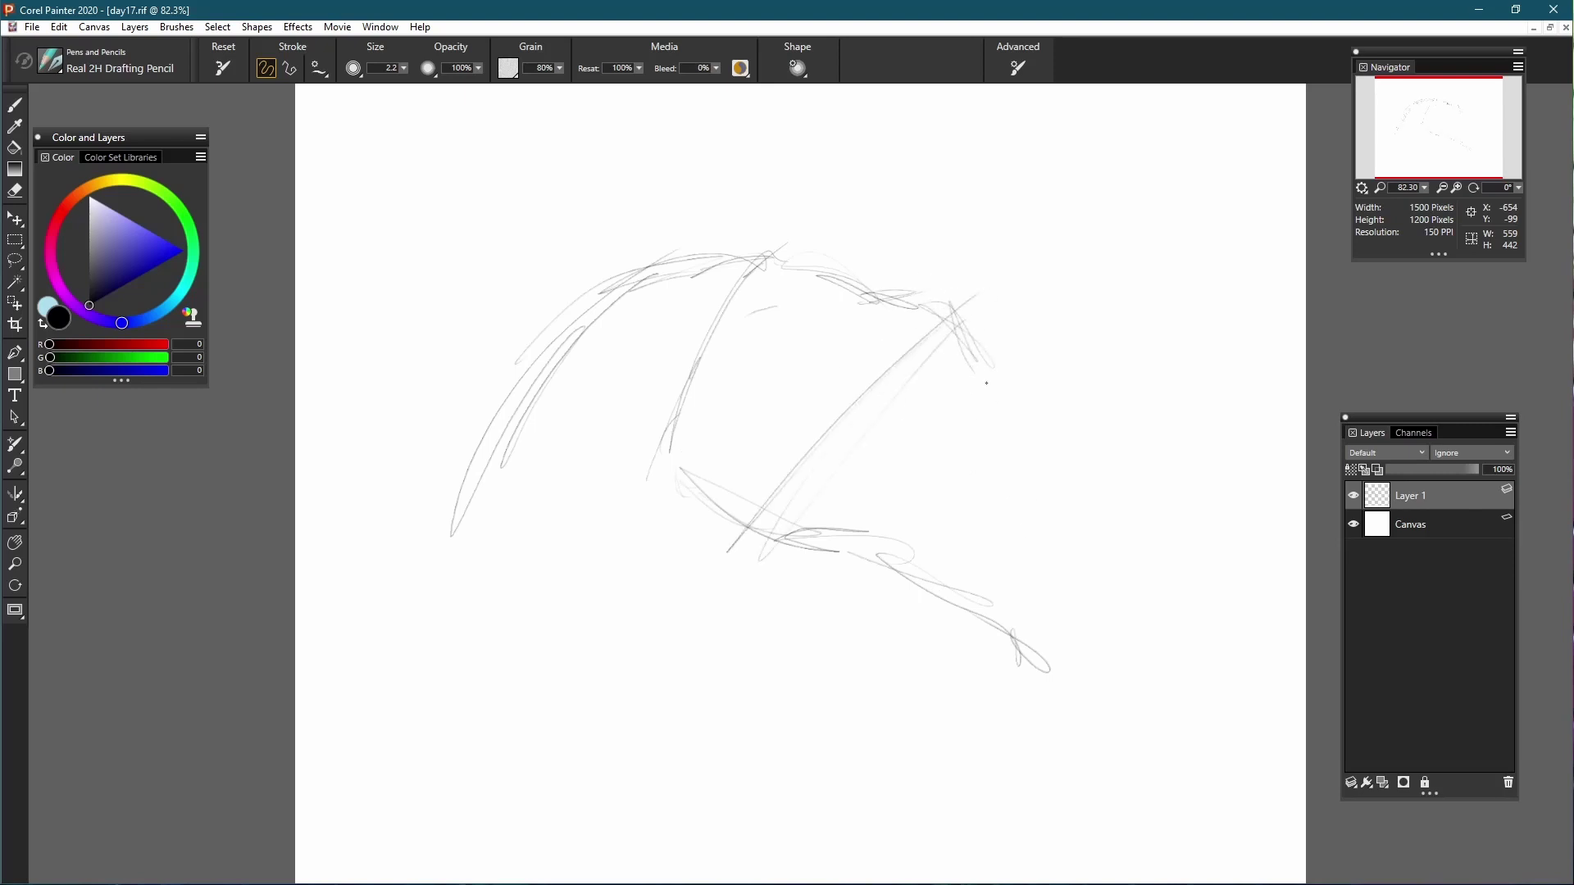
Step: Rough in the sloping snout bridge, the front of the nose and the hooked beak tip, undoing stray strokes
{"action": "left_click_drag", "start_coordinate": [1009, 400], "coordinate": [1087, 497]}
{"action": "left_click_drag", "start_coordinate": [995, 368], "coordinate": [1111, 492]}
{"action": "mouse_move", "coordinate": [1005, 404]}
{"action": "left_mouse_down"}
{"action": "mouse_move", "coordinate": [1138, 529]}
{"action": "mouse_move", "coordinate": [1133, 629]}
{"action": "left_mouse_up"}
{"action": "left_click_drag", "start_coordinate": [1147, 587], "coordinate": [1126, 602]}
{"action": "key", "text": "ctrl+z"}
{"action": "mouse_move", "coordinate": [1105, 484]}
{"action": "left_mouse_down"}
{"action": "mouse_move", "coordinate": [1116, 466]}
{"action": "mouse_move", "coordinate": [1125, 585]}
{"action": "mouse_move", "coordinate": [1075, 696]}
{"action": "mouse_move", "coordinate": [1029, 738]}
{"action": "left_mouse_up"}
{"action": "left_click_drag", "start_coordinate": [1080, 685], "coordinate": [1011, 747]}
{"action": "left_click_drag", "start_coordinate": [1011, 747], "coordinate": [1086, 690]}
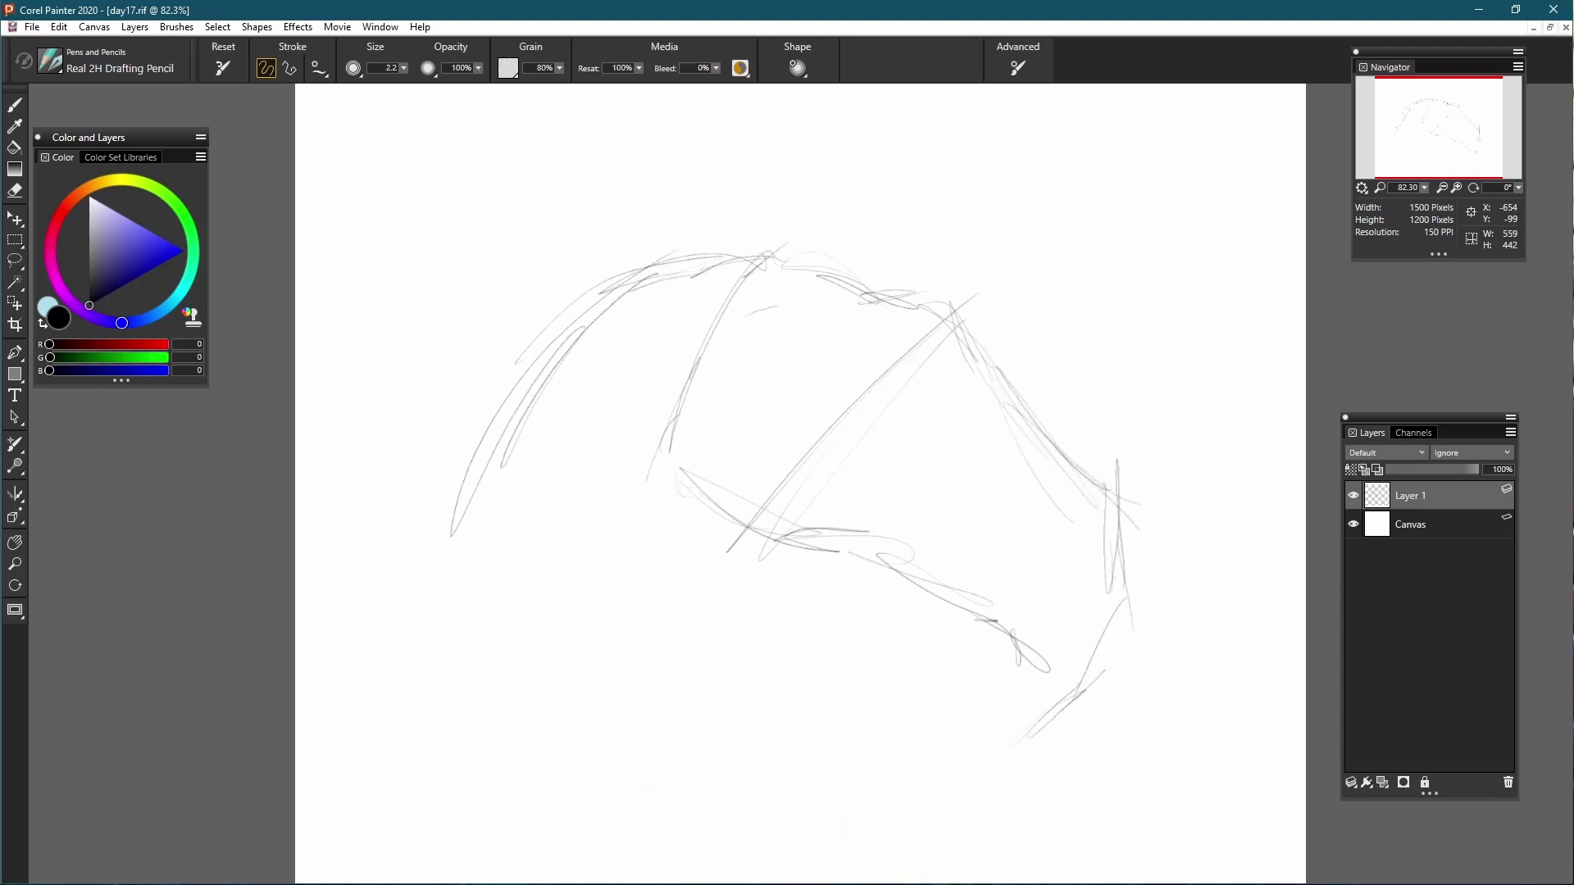
{"action": "key", "text": "ctrl+z"}
{"action": "mouse_move", "coordinate": [997, 647]}
{"action": "left_mouse_down"}
{"action": "mouse_move", "coordinate": [1061, 636]}
{"action": "mouse_move", "coordinate": [1009, 697]}
{"action": "left_mouse_up"}
Step: Sketch a round eye on the diagonal guide and reinforce the brow and crown lines
{"action": "mouse_move", "coordinate": [916, 382]}
{"action": "left_mouse_down"}
{"action": "mouse_move", "coordinate": [842, 410]}
{"action": "mouse_move", "coordinate": [855, 431]}
{"action": "mouse_move", "coordinate": [826, 424]}
{"action": "mouse_move", "coordinate": [865, 429]}
{"action": "mouse_move", "coordinate": [830, 396]}
{"action": "mouse_move", "coordinate": [850, 407]}
{"action": "mouse_move", "coordinate": [846, 395]}
{"action": "mouse_move", "coordinate": [856, 440]}
{"action": "left_mouse_up"}
{"action": "key", "text": "ctrl+z"}
{"action": "left_click_drag", "start_coordinate": [831, 448], "coordinate": [840, 464]}
{"action": "left_click_drag", "start_coordinate": [847, 397], "coordinate": [828, 450]}
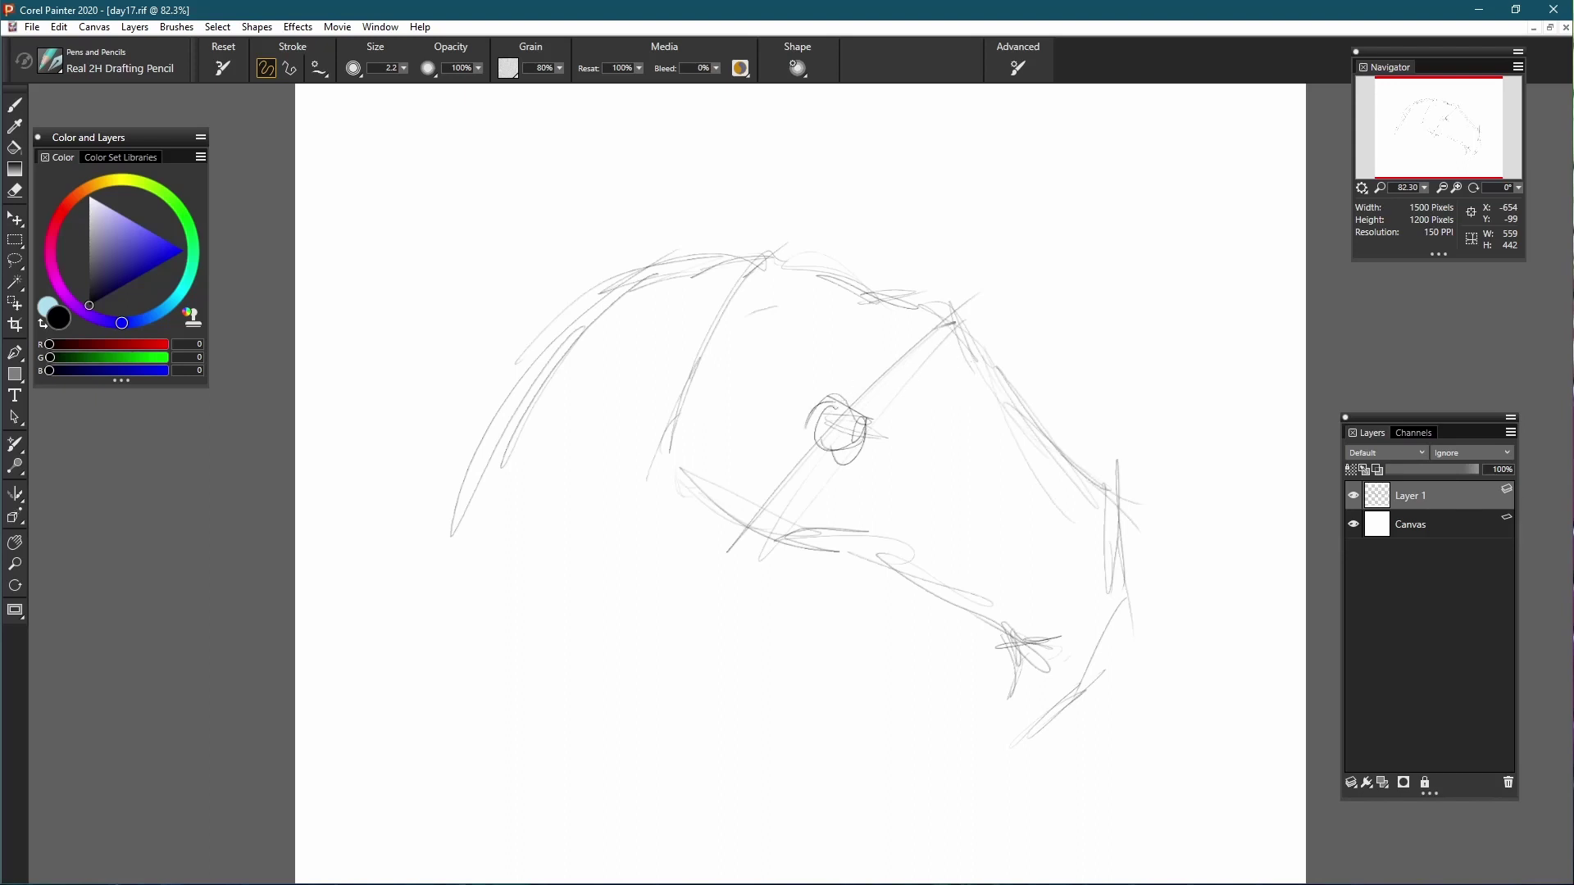
{"action": "mouse_move", "coordinate": [859, 288]}
{"action": "left_mouse_down"}
{"action": "mouse_move", "coordinate": [943, 306]}
{"action": "mouse_move", "coordinate": [972, 375]}
{"action": "mouse_move", "coordinate": [971, 358]}
{"action": "mouse_move", "coordinate": [1025, 419]}
{"action": "left_mouse_up"}
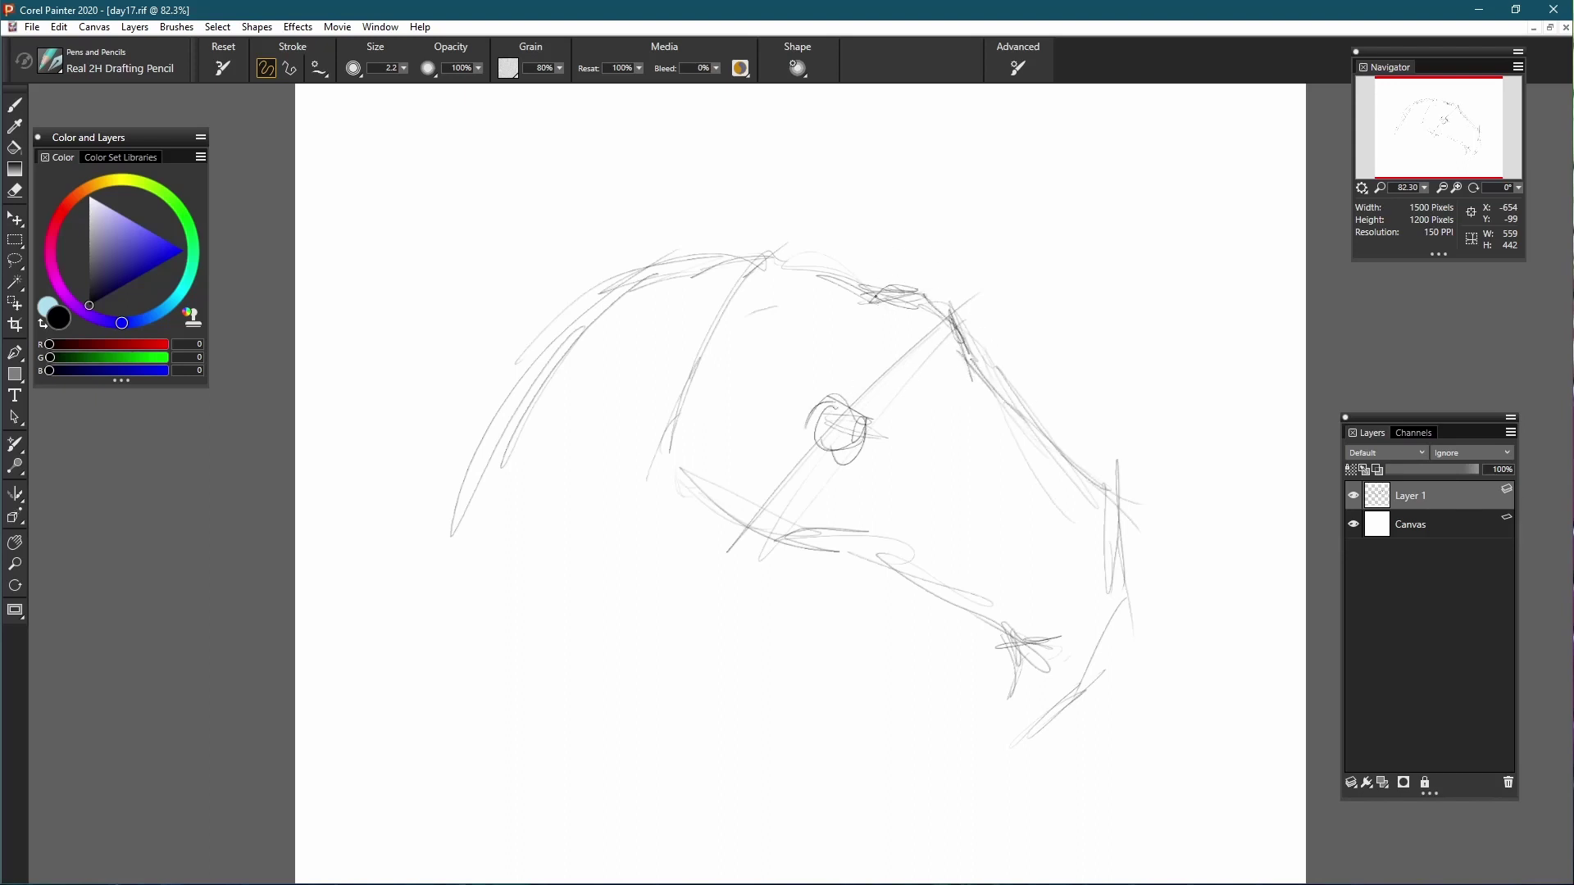
{"action": "mouse_move", "coordinate": [869, 284]}
{"action": "left_mouse_down"}
{"action": "mouse_move", "coordinate": [721, 276]}
{"action": "mouse_move", "coordinate": [690, 391]}
{"action": "mouse_move", "coordinate": [682, 376]}
{"action": "mouse_move", "coordinate": [881, 268]}
{"action": "left_mouse_up"}
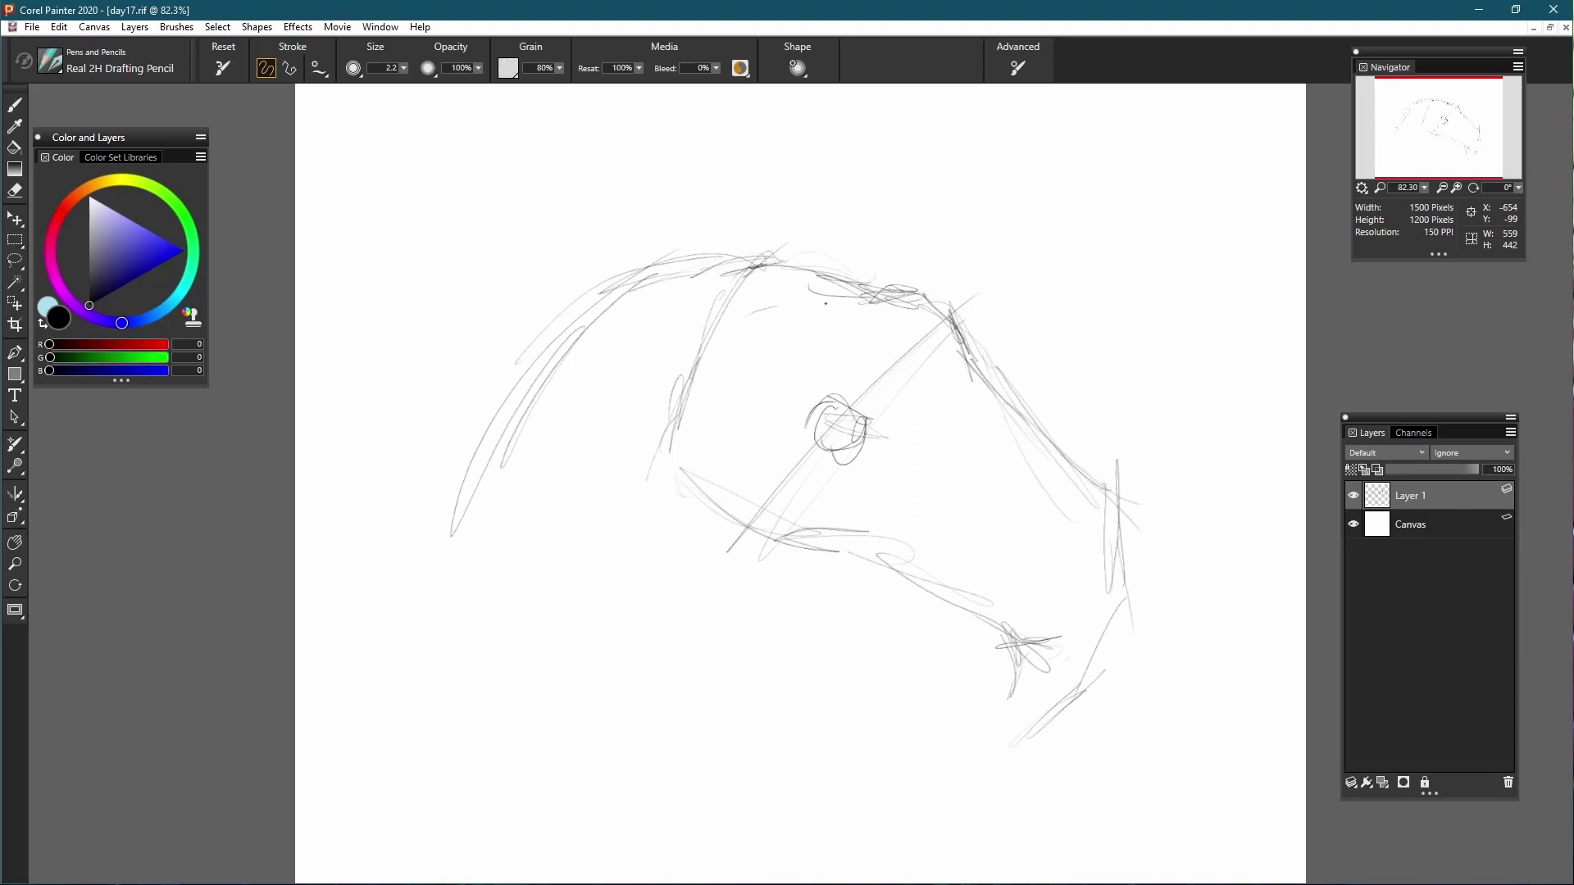
Step: Sketch a second neck contour beneath the first, from behind the brow down to the base of the neck
{"action": "left_click_drag", "start_coordinate": [854, 355], "coordinate": [697, 288]}
{"action": "mouse_move", "coordinate": [793, 317]}
{"action": "left_mouse_down"}
{"action": "mouse_move", "coordinate": [607, 322]}
{"action": "mouse_move", "coordinate": [519, 412]}
{"action": "left_mouse_up"}
{"action": "left_click_drag", "start_coordinate": [575, 333], "coordinate": [402, 572]}
{"action": "left_click_drag", "start_coordinate": [677, 325], "coordinate": [447, 480]}
{"action": "left_click_drag", "start_coordinate": [701, 313], "coordinate": [836, 320]}
{"action": "left_click_drag", "start_coordinate": [755, 297], "coordinate": [486, 450]}
{"action": "left_click_drag", "start_coordinate": [652, 283], "coordinate": [450, 490]}
{"action": "left_click_drag", "start_coordinate": [556, 364], "coordinate": [430, 546]}
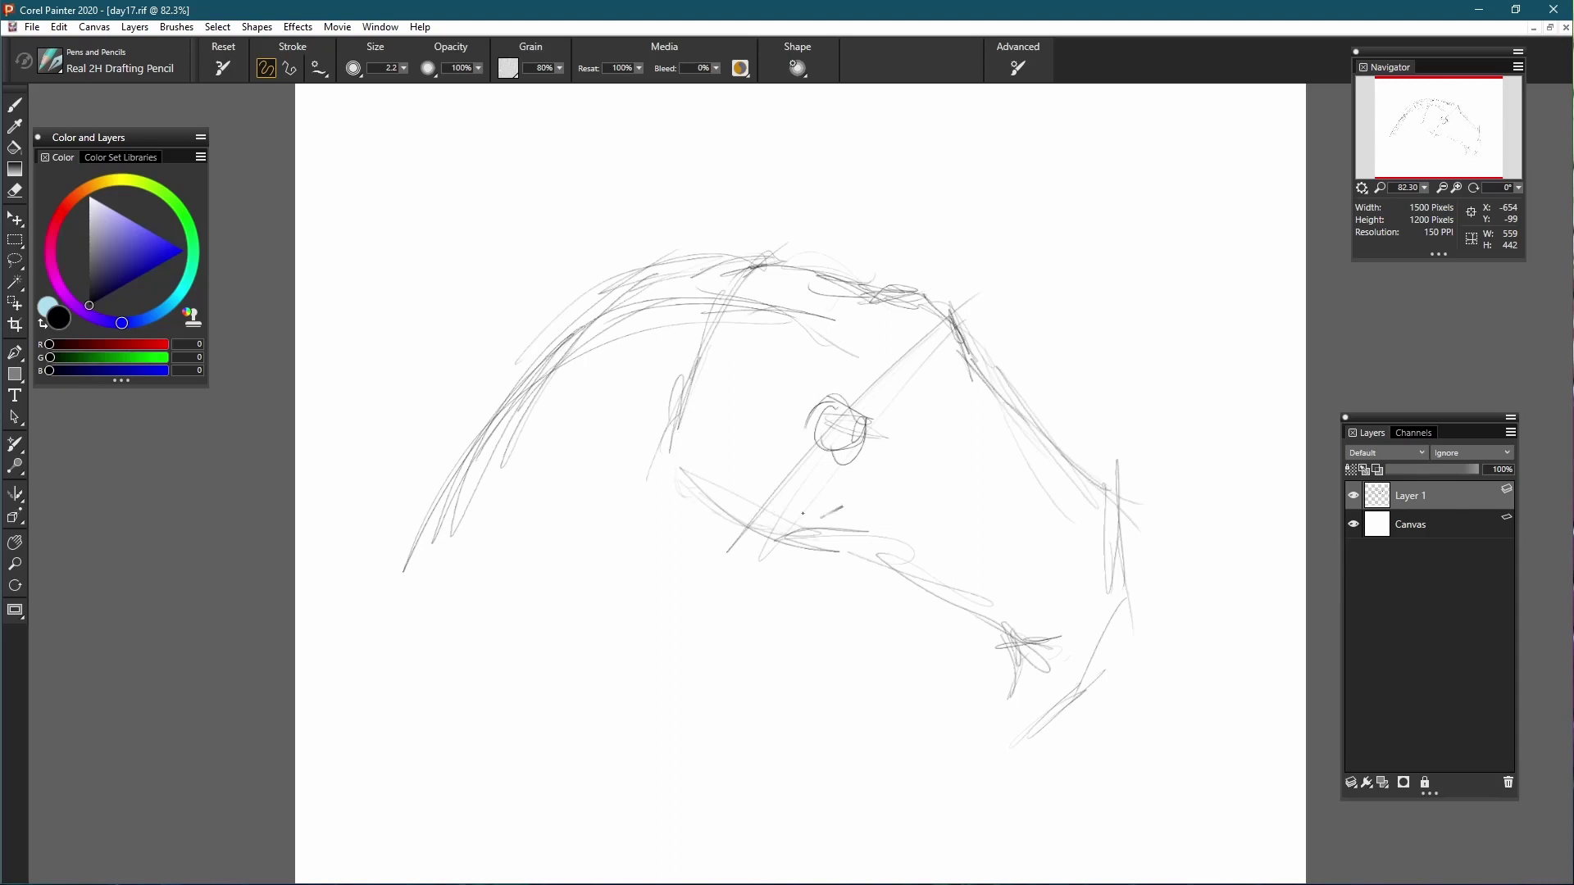
Step: Reinforce the mouth line down to the beak tip and mark the rear corner of the lower jaw
{"action": "mouse_move", "coordinate": [781, 516]}
{"action": "left_mouse_down"}
{"action": "mouse_move", "coordinate": [883, 542]}
{"action": "mouse_move", "coordinate": [904, 526]}
{"action": "mouse_move", "coordinate": [897, 564]}
{"action": "mouse_move", "coordinate": [1000, 617]}
{"action": "mouse_move", "coordinate": [1036, 678]}
{"action": "mouse_move", "coordinate": [1013, 746]}
{"action": "left_mouse_up"}
{"action": "left_click_drag", "start_coordinate": [1015, 740], "coordinate": [1031, 705]}
{"action": "mouse_move", "coordinate": [645, 534]}
{"action": "left_mouse_down"}
{"action": "mouse_move", "coordinate": [661, 573]}
{"action": "mouse_move", "coordinate": [718, 590]}
{"action": "left_mouse_up"}
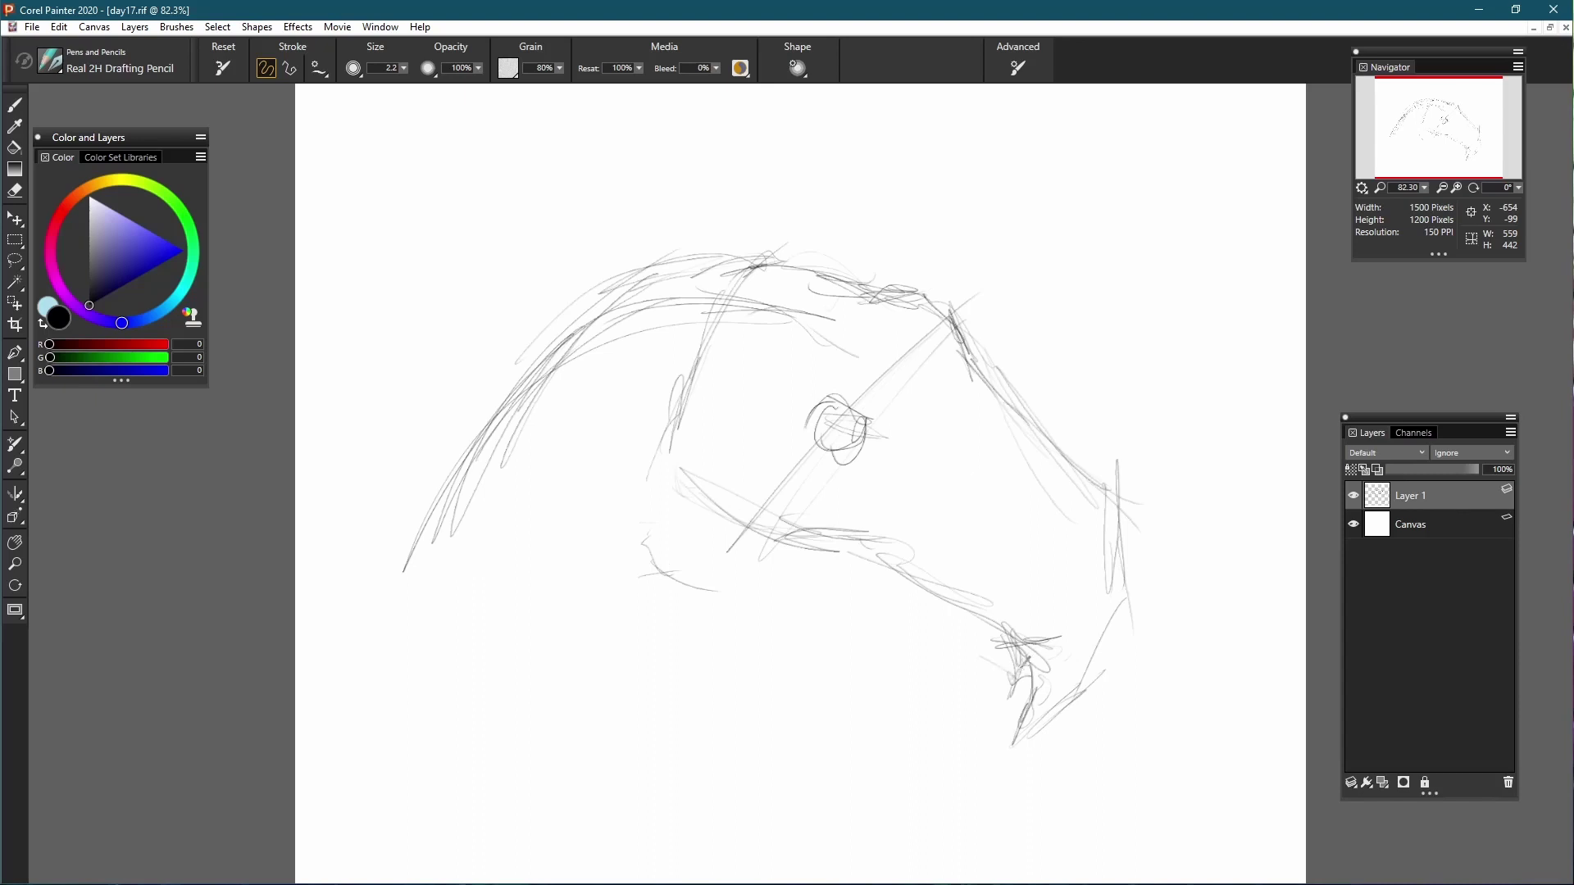
Step: Sketch the lower jaw contour from the chin back to the jaw corner and up the rear of the cheek
{"action": "mouse_move", "coordinate": [960, 642]}
{"action": "left_mouse_down"}
{"action": "mouse_move", "coordinate": [1012, 668]}
{"action": "mouse_move", "coordinate": [986, 657]}
{"action": "left_mouse_up"}
{"action": "left_click_drag", "start_coordinate": [902, 597], "coordinate": [943, 629]}
{"action": "mouse_move", "coordinate": [876, 595]}
{"action": "left_mouse_down"}
{"action": "mouse_move", "coordinate": [919, 611]}
{"action": "mouse_move", "coordinate": [905, 613]}
{"action": "left_mouse_up"}
{"action": "left_click_drag", "start_coordinate": [790, 587], "coordinate": [846, 606]}
{"action": "left_click_drag", "start_coordinate": [718, 551], "coordinate": [775, 585]}
{"action": "mouse_move", "coordinate": [665, 520]}
{"action": "left_mouse_down"}
{"action": "mouse_move", "coordinate": [752, 578]}
{"action": "mouse_move", "coordinate": [740, 571]}
{"action": "left_mouse_up"}
{"action": "mouse_move", "coordinate": [667, 514]}
{"action": "left_mouse_down"}
{"action": "mouse_move", "coordinate": [734, 580]}
{"action": "mouse_move", "coordinate": [725, 566]}
{"action": "mouse_move", "coordinate": [714, 584]}
{"action": "mouse_move", "coordinate": [877, 613]}
{"action": "left_mouse_up"}
{"action": "mouse_move", "coordinate": [660, 415]}
{"action": "left_mouse_down"}
{"action": "mouse_move", "coordinate": [637, 496]}
{"action": "mouse_move", "coordinate": [668, 432]}
{"action": "left_mouse_up"}
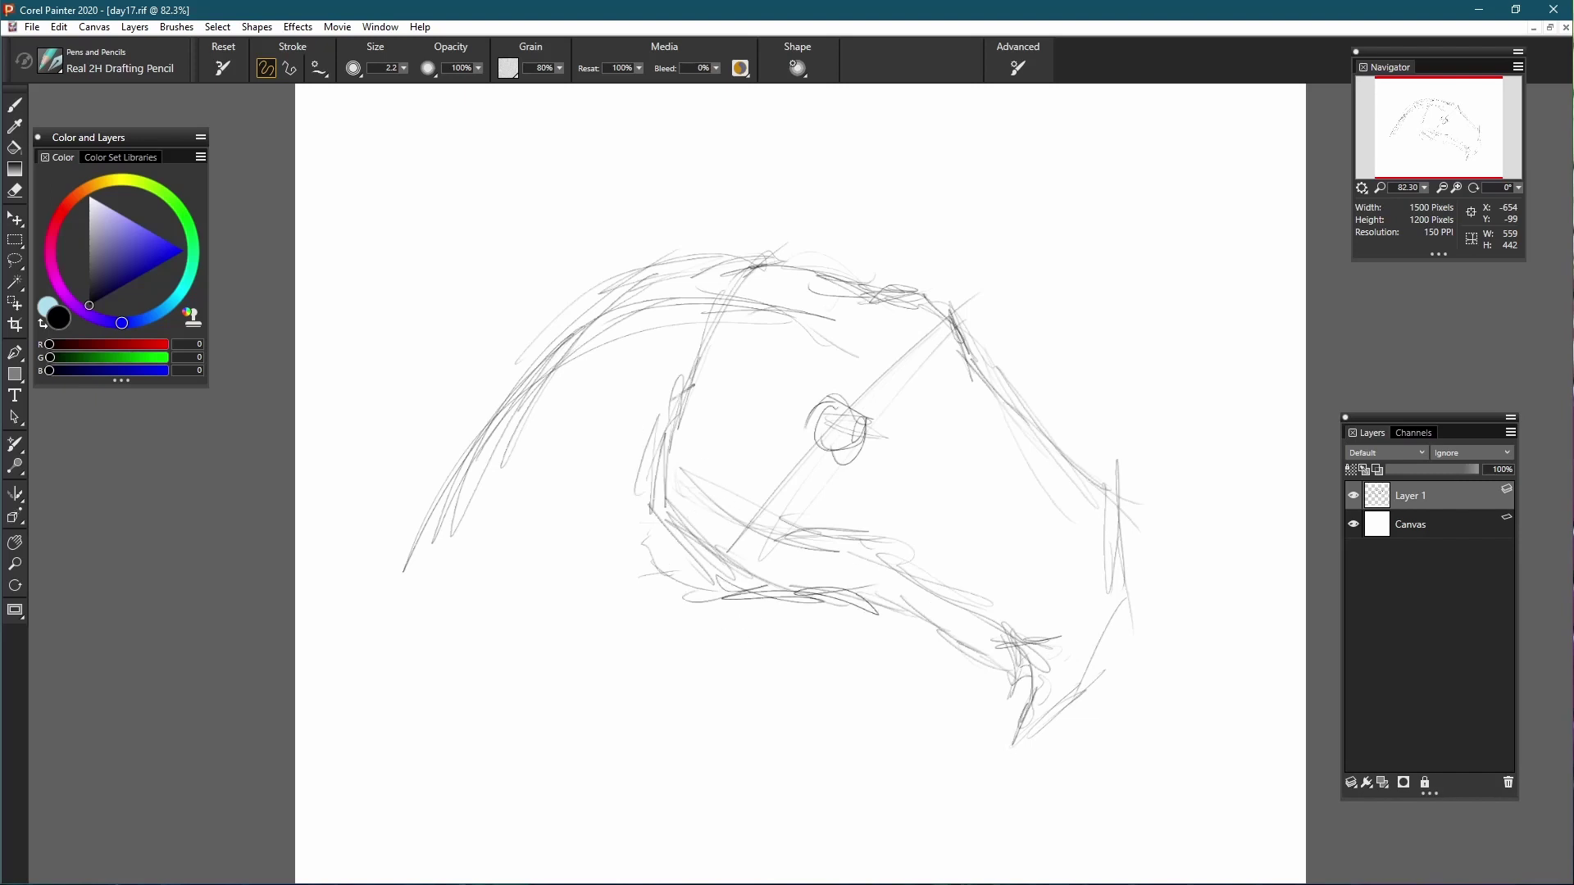
Step: Sketch the throat line down from the jaw corner and widen the upper neck contour
{"action": "mouse_move", "coordinate": [647, 494]}
{"action": "left_mouse_down"}
{"action": "mouse_move", "coordinate": [560, 573]}
{"action": "mouse_move", "coordinate": [533, 679]}
{"action": "left_mouse_up"}
{"action": "mouse_move", "coordinate": [733, 268]}
{"action": "left_mouse_down"}
{"action": "mouse_move", "coordinate": [500, 351]}
{"action": "mouse_move", "coordinate": [387, 475]}
{"action": "mouse_move", "coordinate": [701, 254]}
{"action": "mouse_move", "coordinate": [734, 269]}
{"action": "left_mouse_up"}
{"action": "left_click_drag", "start_coordinate": [597, 334], "coordinate": [616, 345]}
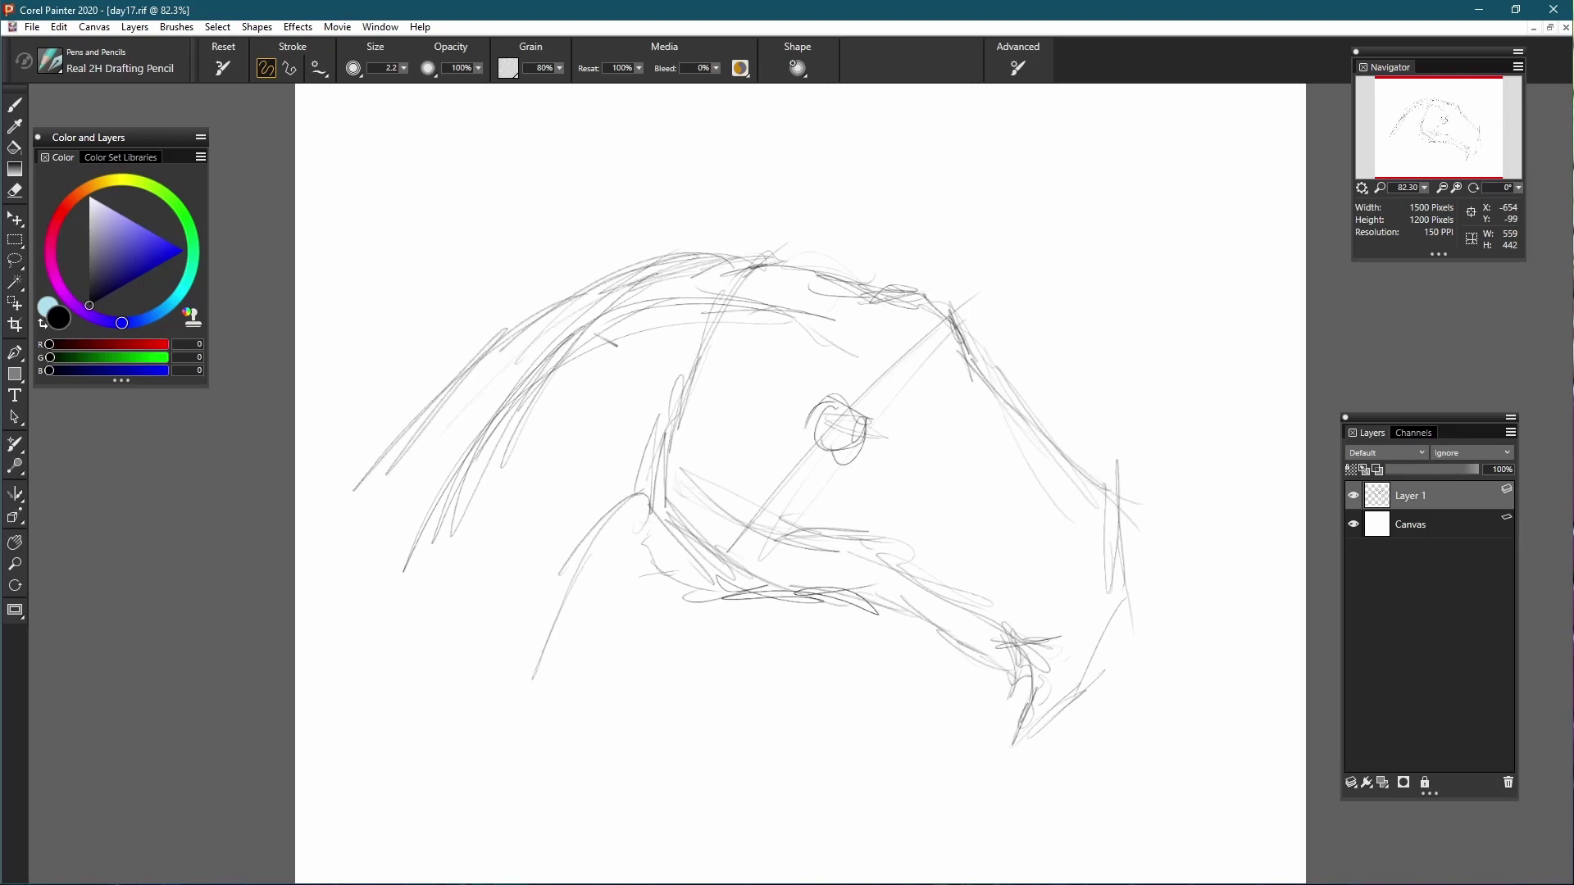
Step: Erase the surplus inner neck lines behind the head, leaving the widened upper neck contour
{"action": "left_click", "coordinate": [15, 190]}
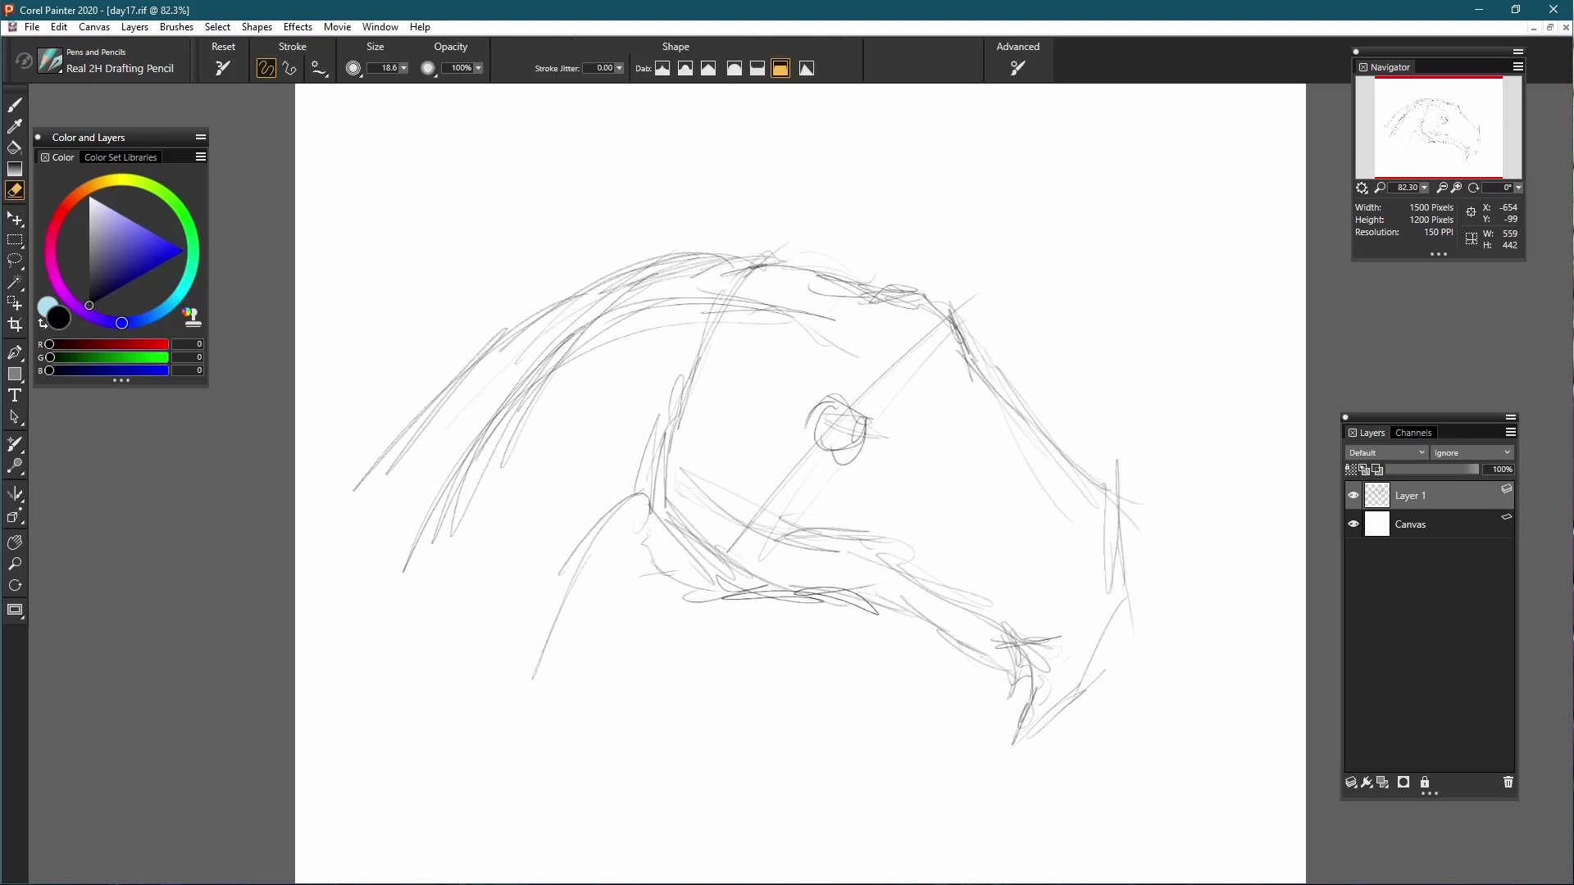
{"action": "left_click_drag", "start_coordinate": [537, 395], "coordinate": [484, 449]}
{"action": "left_click_drag", "start_coordinate": [549, 349], "coordinate": [419, 541]}
{"action": "mouse_move", "coordinate": [548, 376]}
{"action": "left_mouse_down"}
{"action": "mouse_move", "coordinate": [482, 480]}
{"action": "mouse_move", "coordinate": [526, 421]}
{"action": "left_mouse_up"}
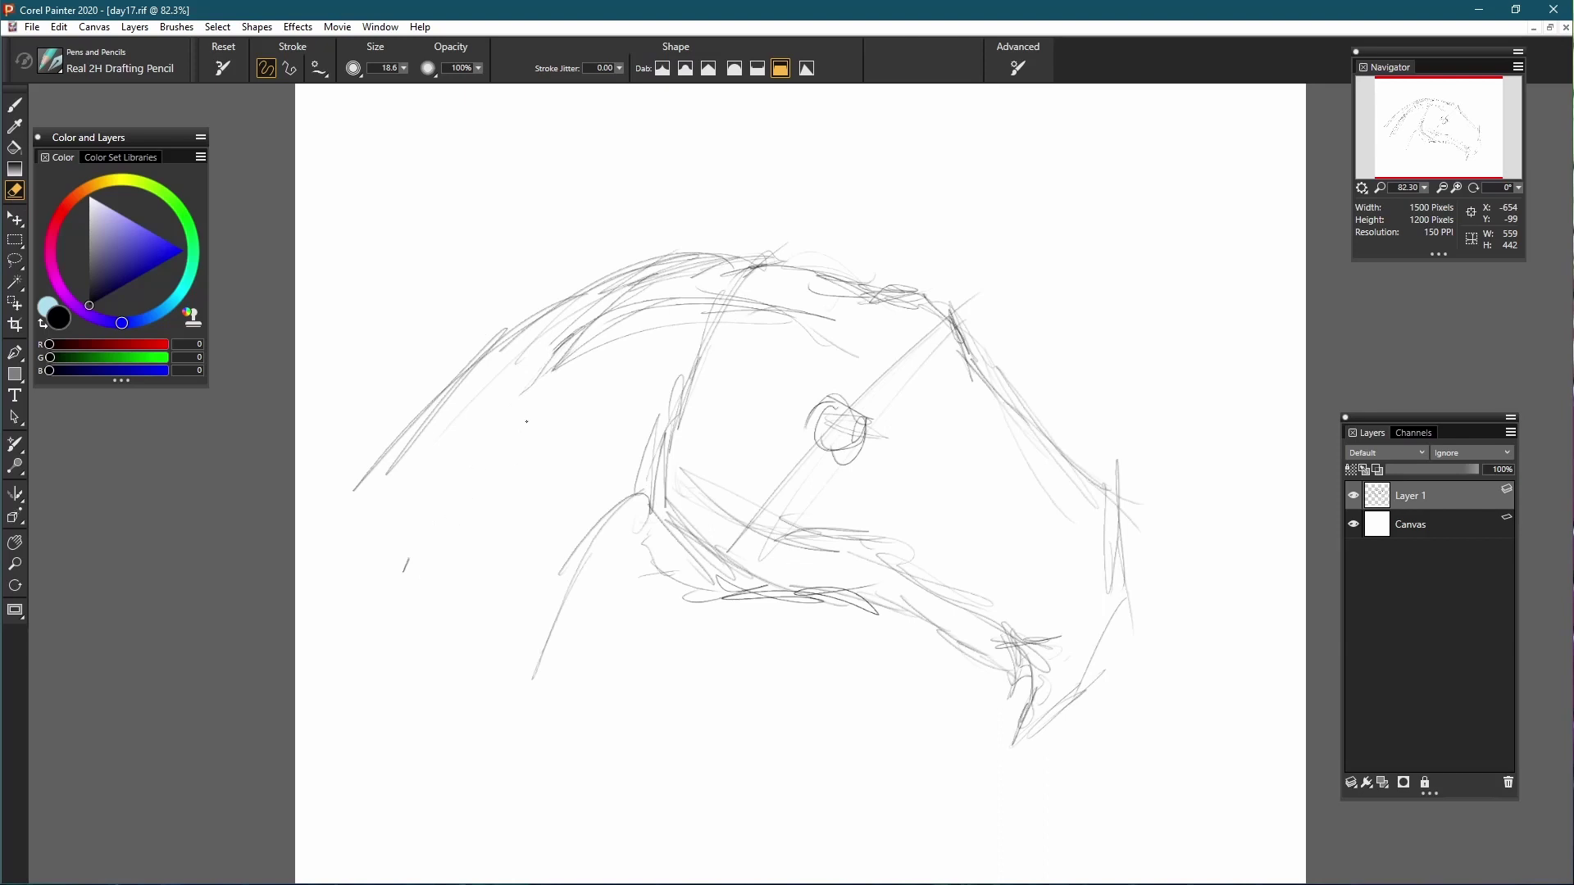
{"action": "left_click_drag", "start_coordinate": [437, 498], "coordinate": [664, 267]}
{"action": "left_click_drag", "start_coordinate": [516, 360], "coordinate": [635, 275]}
{"action": "left_click_drag", "start_coordinate": [565, 363], "coordinate": [679, 279]}
{"action": "left_click_drag", "start_coordinate": [619, 336], "coordinate": [693, 307]}
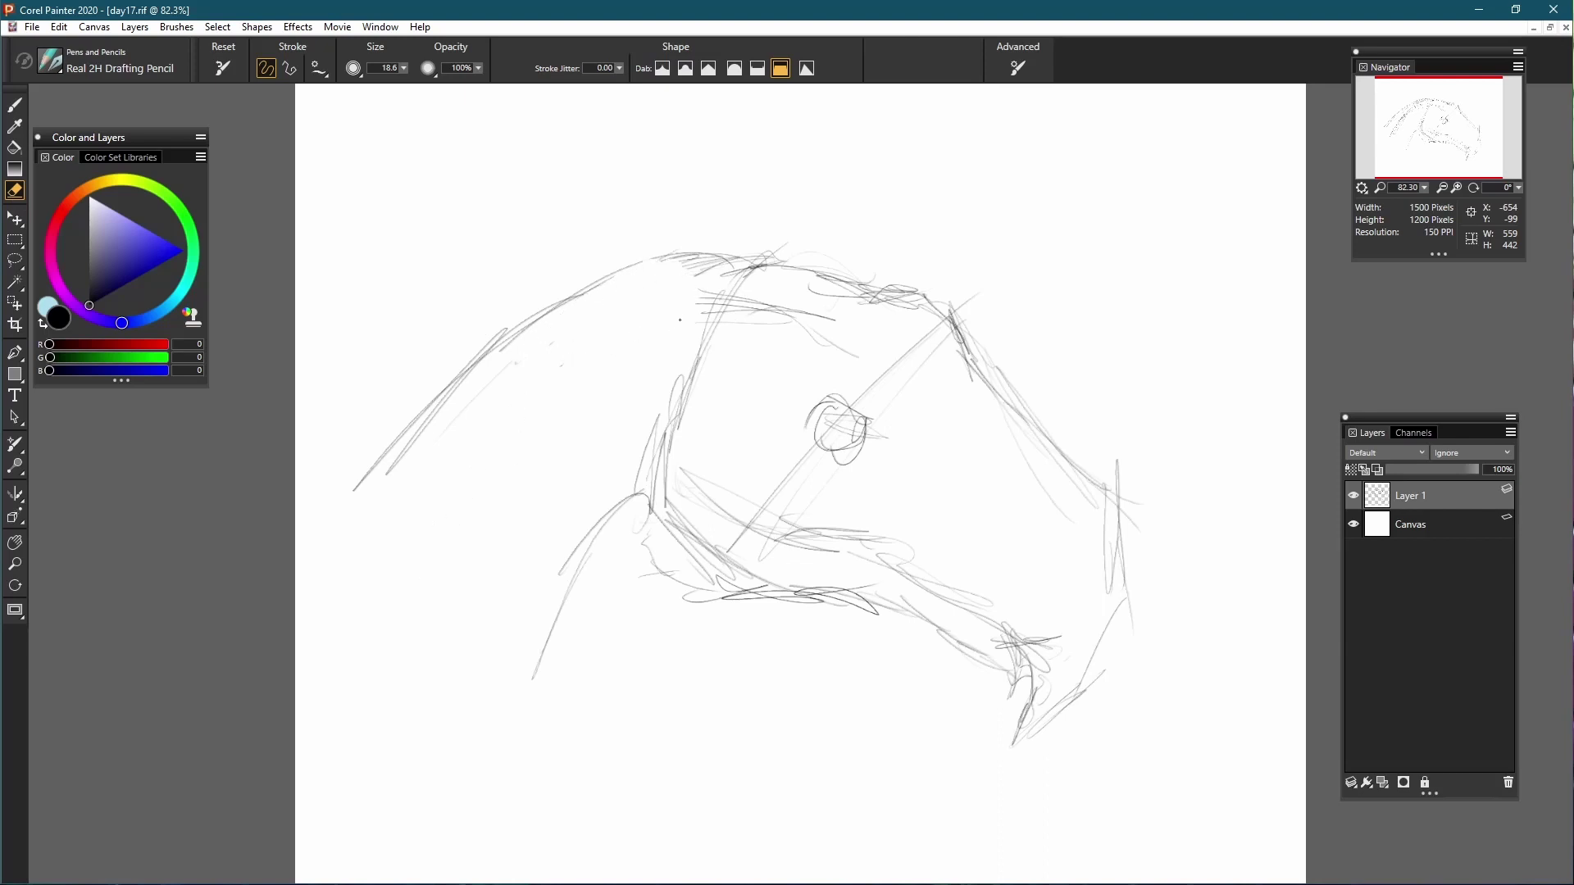
Step: Sketch the nostril with the pencil and firm up the front edge of the snout and beak
{"action": "left_click", "coordinate": [15, 104]}
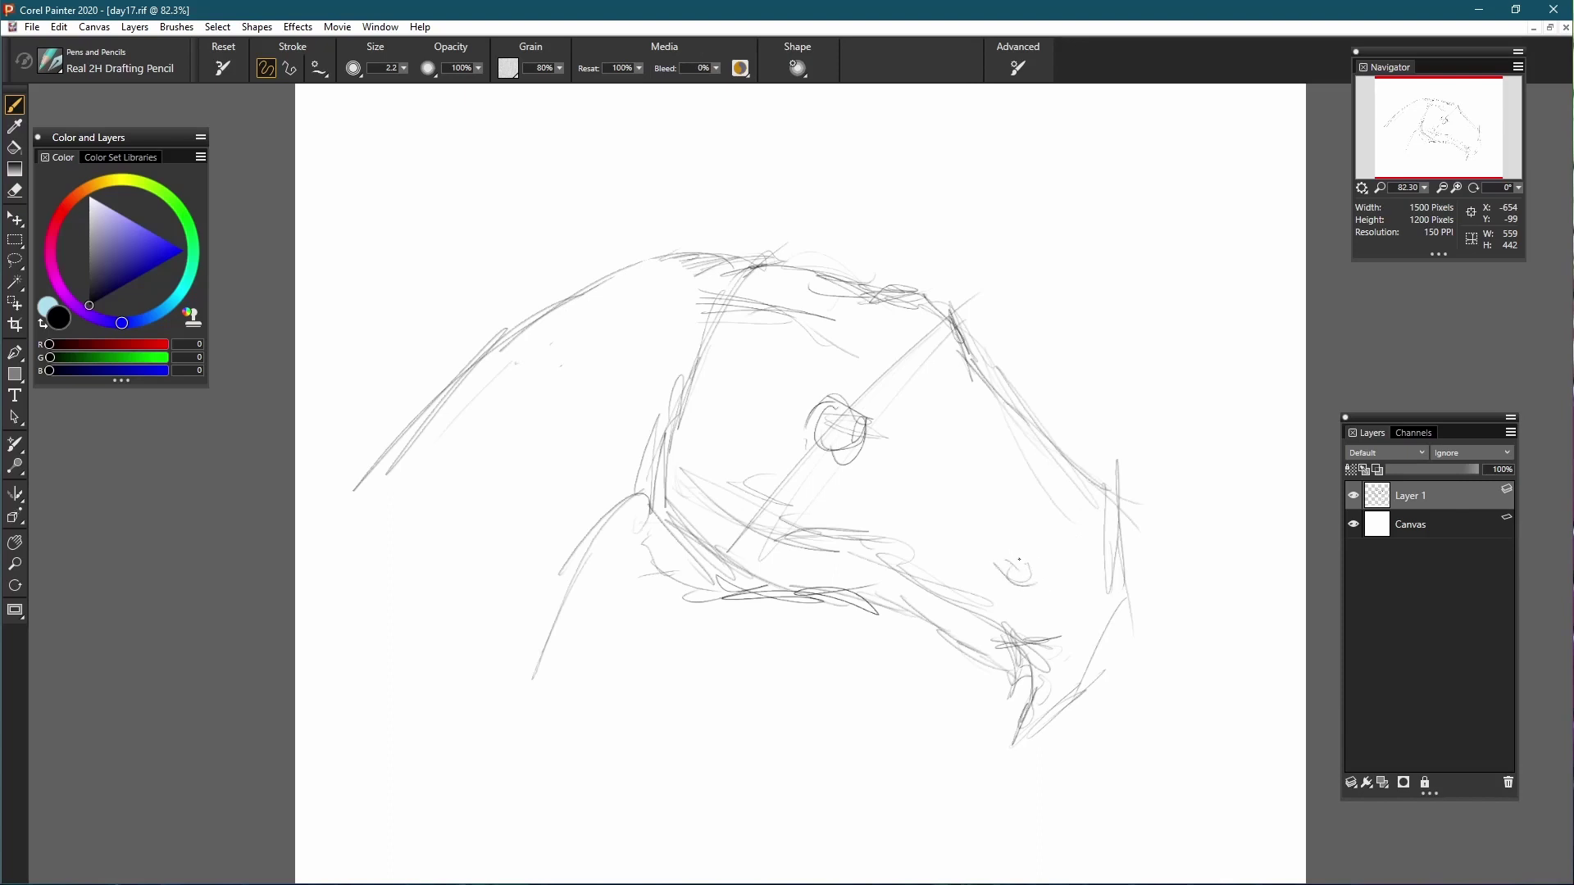
{"action": "left_click_drag", "start_coordinate": [1007, 560], "coordinate": [978, 544]}
{"action": "mouse_move", "coordinate": [1078, 464]}
{"action": "left_mouse_down"}
{"action": "mouse_move", "coordinate": [1114, 508]}
{"action": "mouse_move", "coordinate": [1119, 605]}
{"action": "mouse_move", "coordinate": [1040, 734]}
{"action": "left_mouse_up"}
Step: Draw a jagged spiked crest above the head and neck, and redraw the neck contour beneath it
{"action": "mouse_move", "coordinate": [858, 357]}
{"action": "left_mouse_down"}
{"action": "mouse_move", "coordinate": [897, 397]}
{"action": "mouse_move", "coordinate": [849, 279]}
{"action": "left_mouse_up"}
{"action": "mouse_move", "coordinate": [806, 214]}
{"action": "left_mouse_down"}
{"action": "mouse_move", "coordinate": [681, 222]}
{"action": "mouse_move", "coordinate": [625, 193]}
{"action": "mouse_move", "coordinate": [383, 273]}
{"action": "left_mouse_up"}
{"action": "left_click_drag", "start_coordinate": [762, 310], "coordinate": [666, 296]}
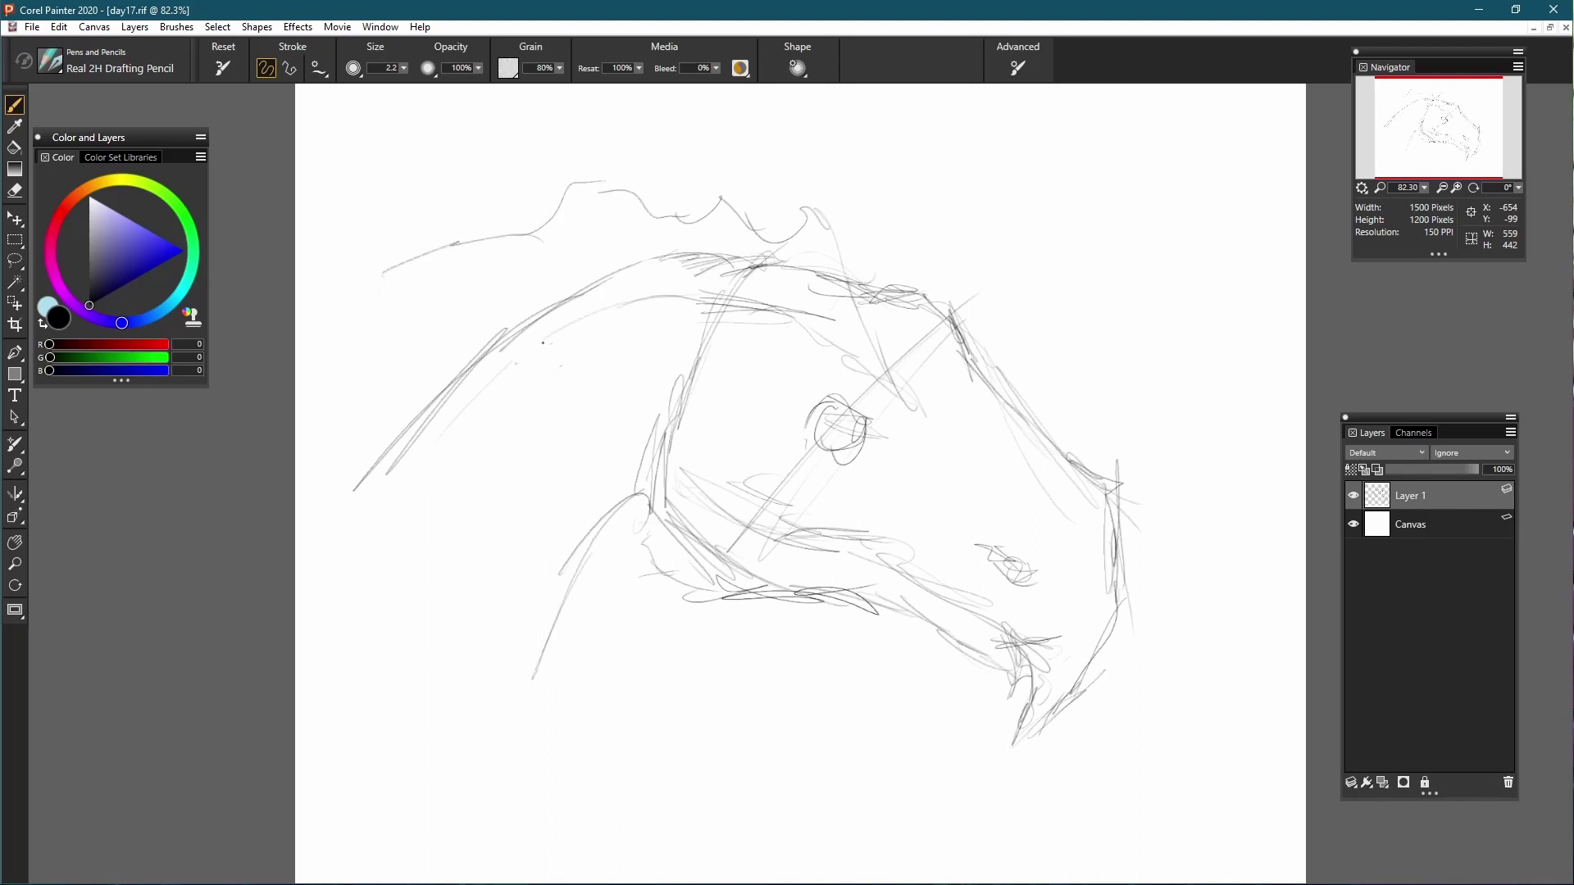
{"action": "mouse_move", "coordinate": [543, 343]}
{"action": "left_mouse_down"}
{"action": "mouse_move", "coordinate": [470, 376]}
{"action": "mouse_move", "coordinate": [539, 333]}
{"action": "left_mouse_up"}
{"action": "left_click_drag", "start_coordinate": [445, 394], "coordinate": [648, 318]}
{"action": "mouse_move", "coordinate": [402, 282]}
{"action": "left_mouse_down"}
{"action": "mouse_move", "coordinate": [424, 315]}
{"action": "mouse_move", "coordinate": [397, 331]}
{"action": "left_mouse_up"}
{"action": "mouse_move", "coordinate": [348, 388]}
{"action": "left_mouse_down"}
{"action": "mouse_move", "coordinate": [387, 372]}
{"action": "mouse_move", "coordinate": [353, 434]}
{"action": "left_mouse_up"}
Step: Erase the old head and neck outline lying between the crest and the redrawn neck contour
{"action": "left_click", "coordinate": [17, 150]}
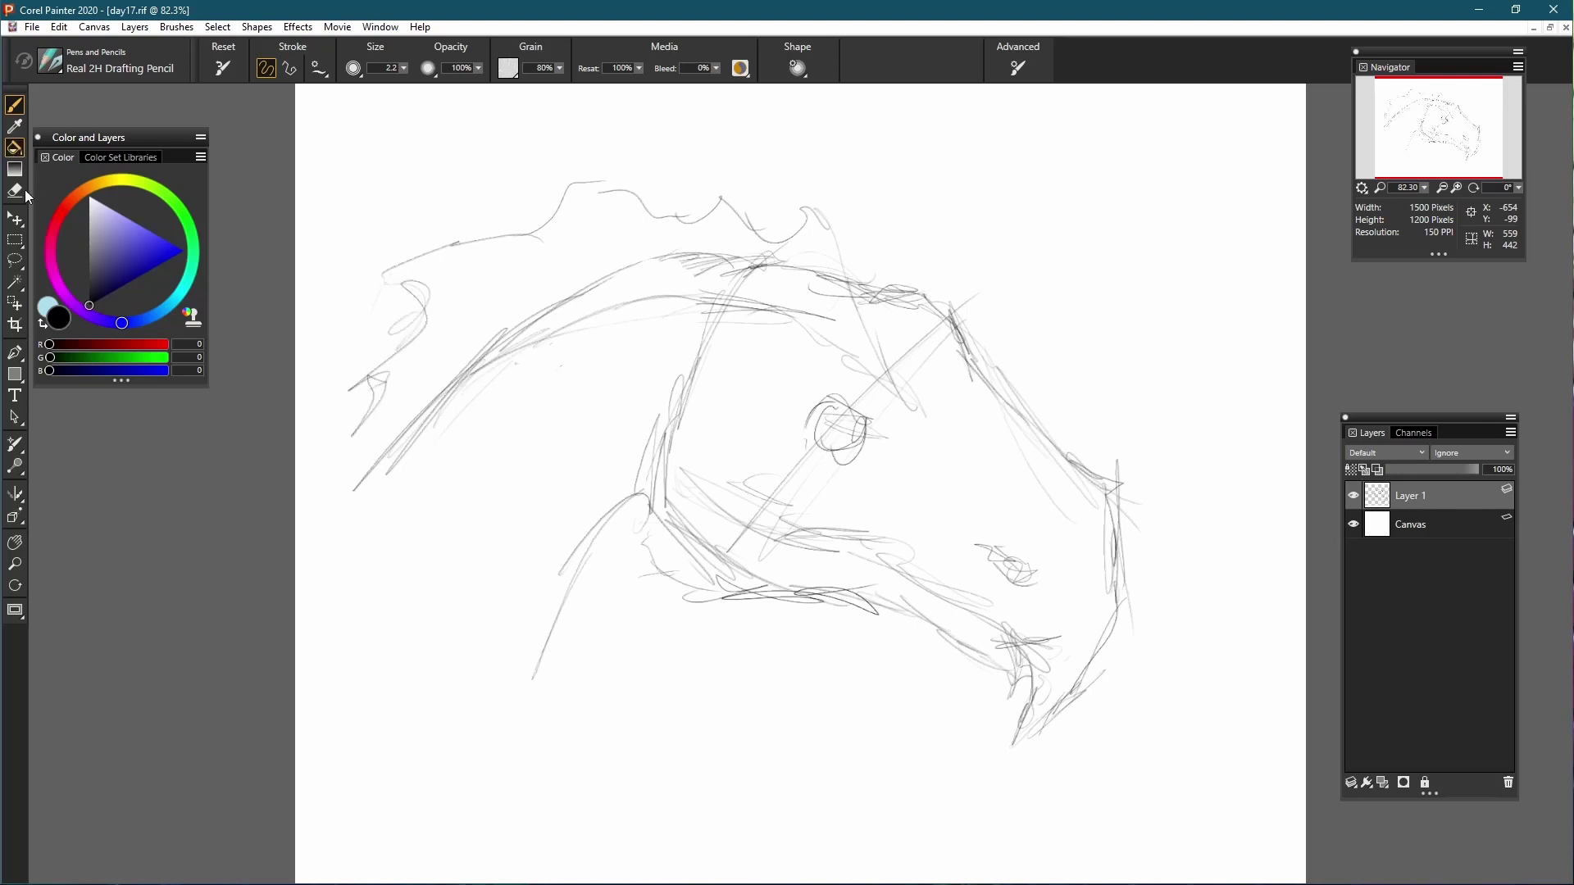
{"action": "left_click", "coordinate": [16, 191]}
{"action": "mouse_move", "coordinate": [777, 245]}
{"action": "left_mouse_down"}
{"action": "mouse_move", "coordinate": [750, 256]}
{"action": "mouse_move", "coordinate": [801, 252]}
{"action": "mouse_move", "coordinate": [827, 286]}
{"action": "mouse_move", "coordinate": [656, 261]}
{"action": "mouse_move", "coordinate": [492, 340]}
{"action": "mouse_move", "coordinate": [505, 321]}
{"action": "left_mouse_up"}
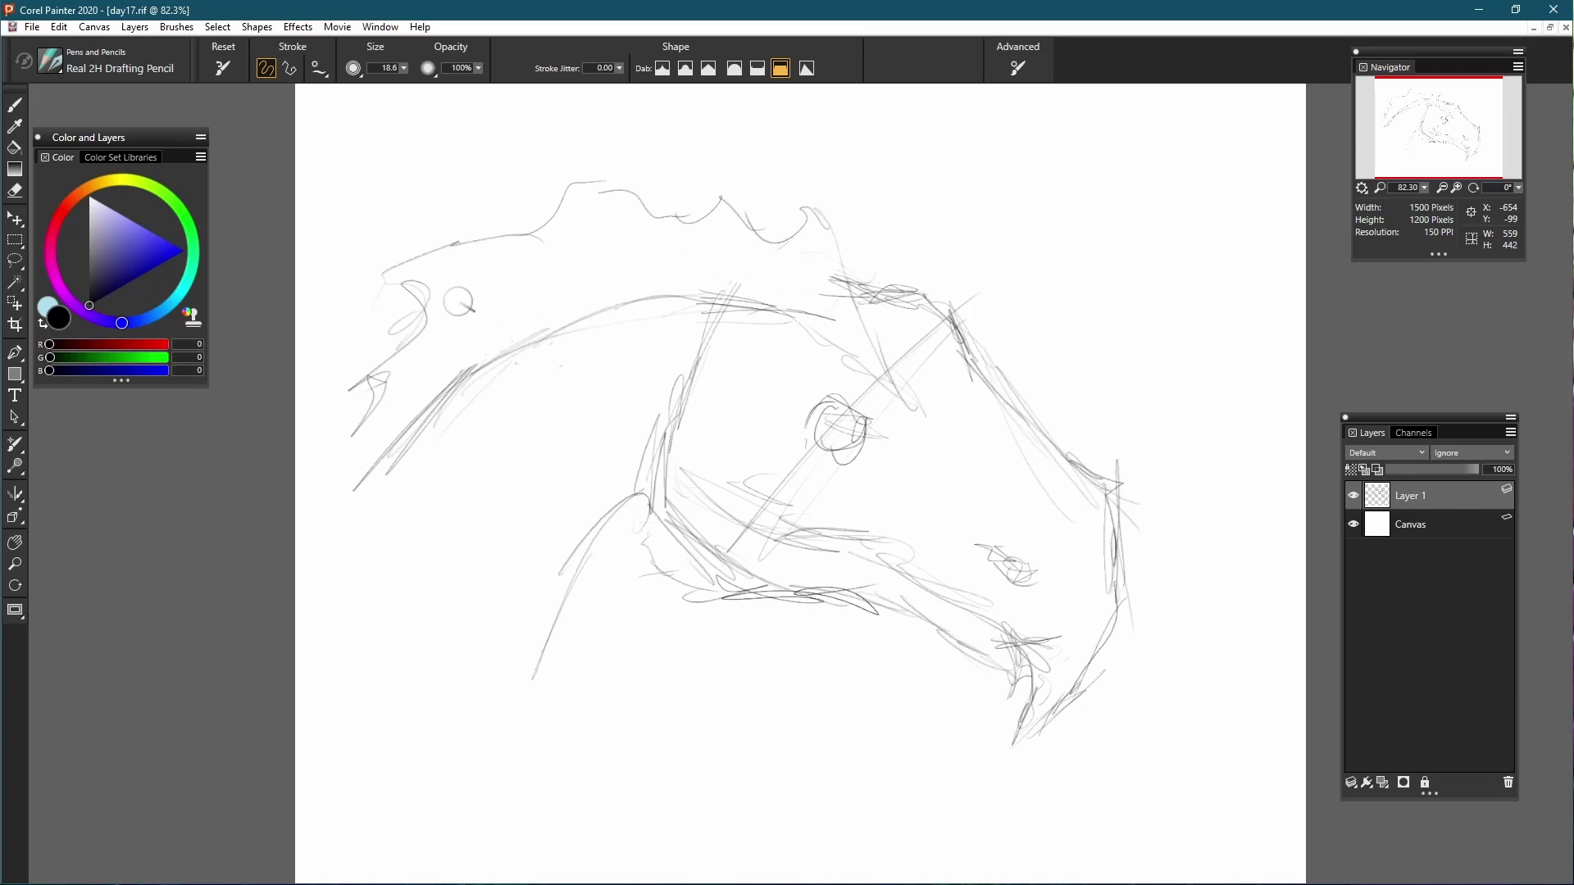
Step: Add pencil lines for the ridge along the snout and shape the eyelids and corners around the eye
{"action": "left_click", "coordinate": [14, 104]}
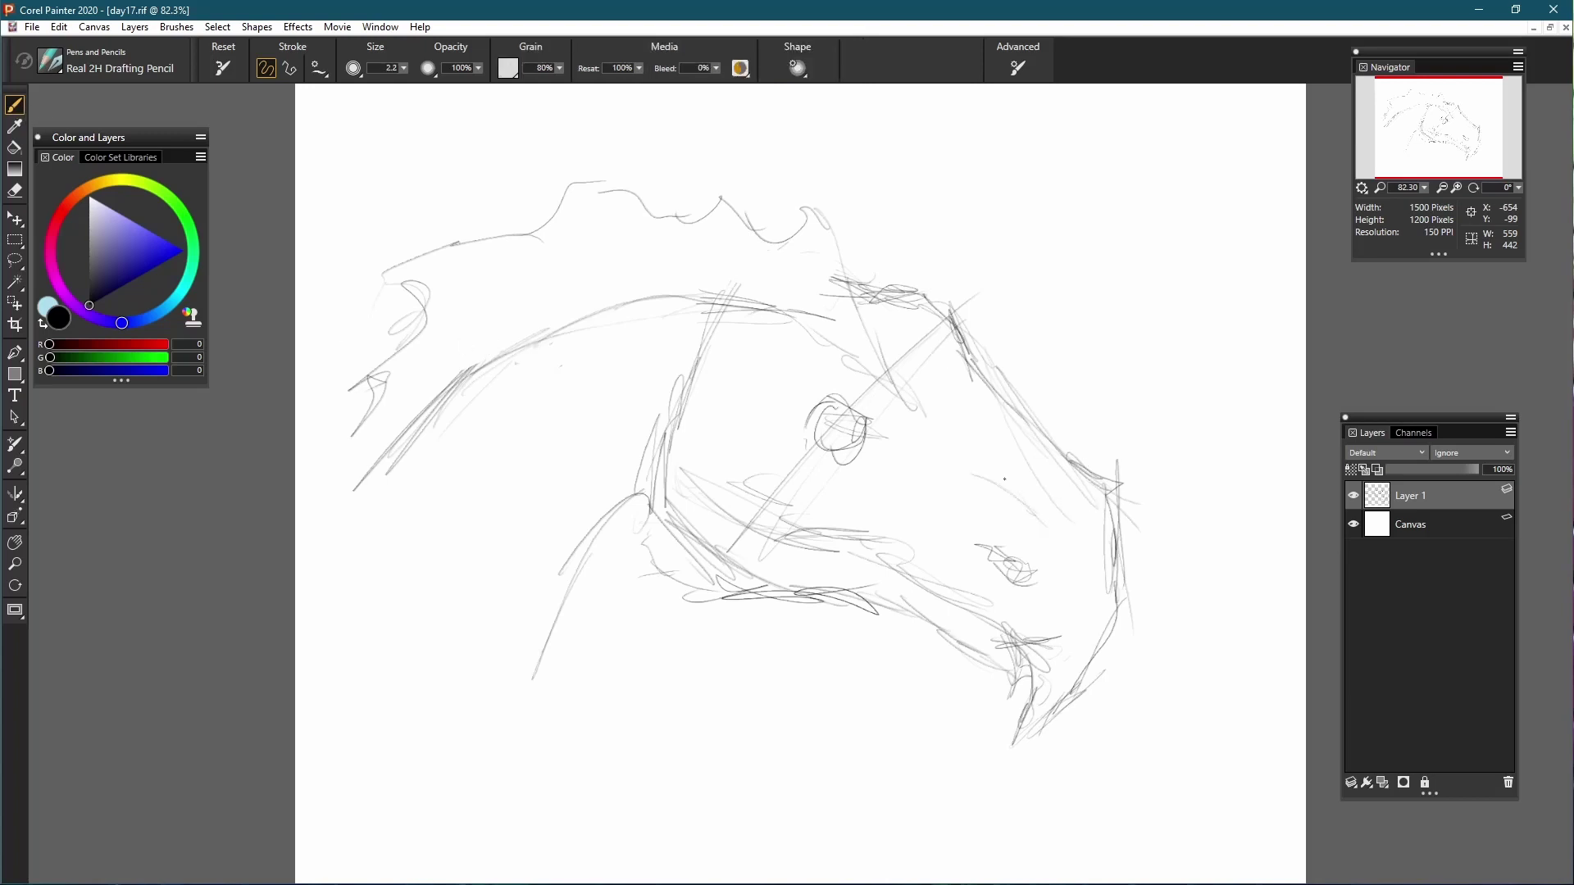
{"action": "mouse_move", "coordinate": [939, 418]}
{"action": "left_mouse_down"}
{"action": "mouse_move", "coordinate": [974, 480]}
{"action": "mouse_move", "coordinate": [1045, 521]}
{"action": "mouse_move", "coordinate": [1025, 545]}
{"action": "left_mouse_up"}
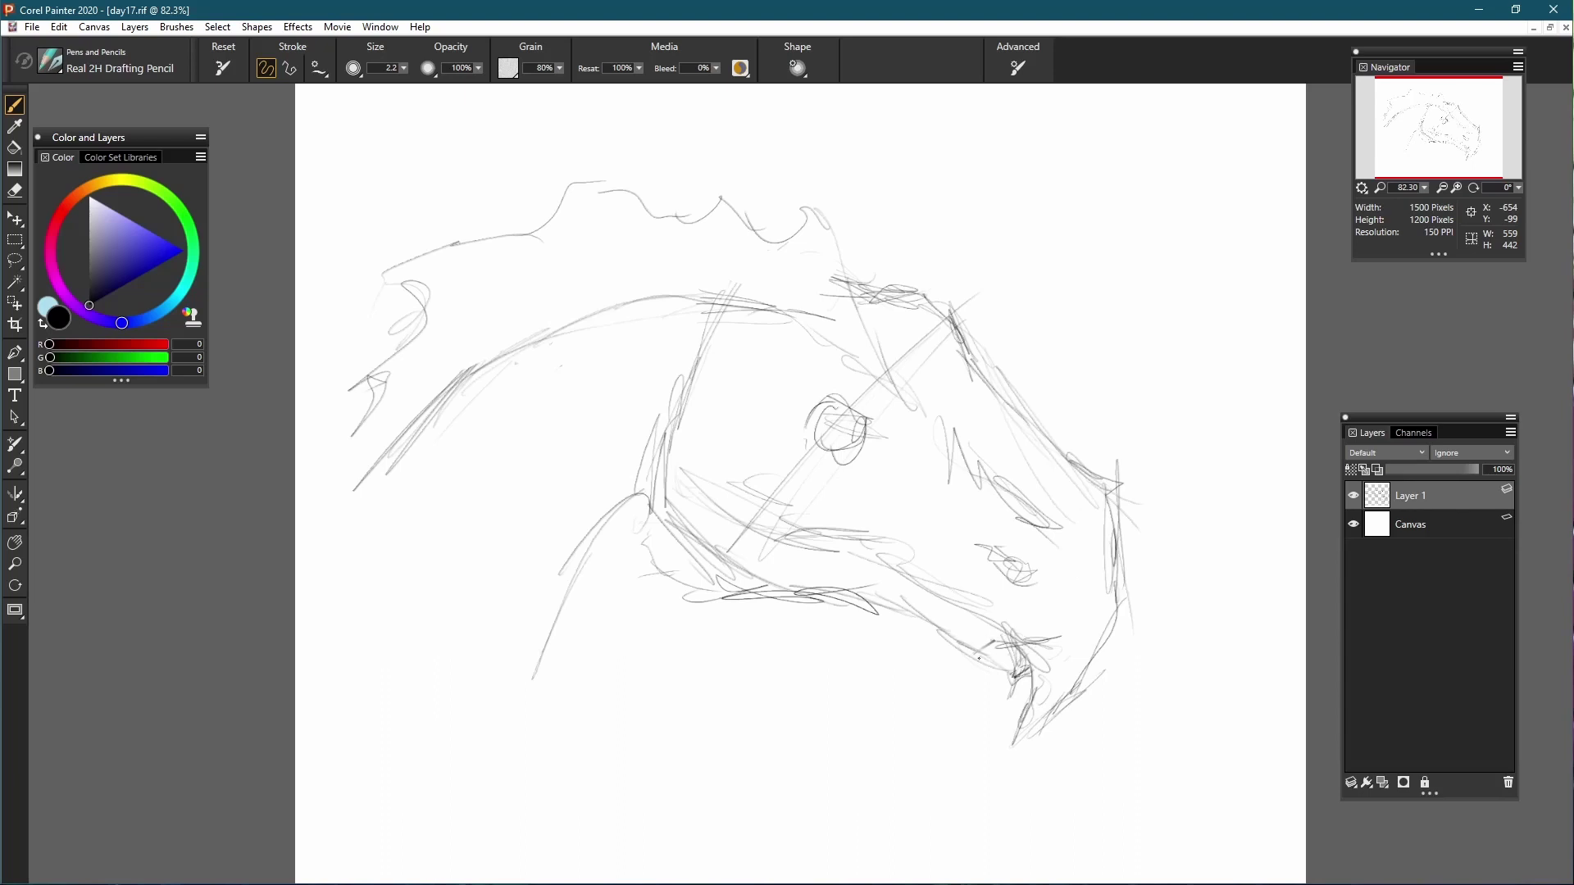
{"action": "mouse_move", "coordinate": [848, 443]}
{"action": "left_mouse_down"}
{"action": "mouse_move", "coordinate": [836, 412]}
{"action": "mouse_move", "coordinate": [873, 453]}
{"action": "mouse_move", "coordinate": [867, 424]}
{"action": "left_mouse_up"}
{"action": "left_click_drag", "start_coordinate": [771, 378], "coordinate": [806, 393]}
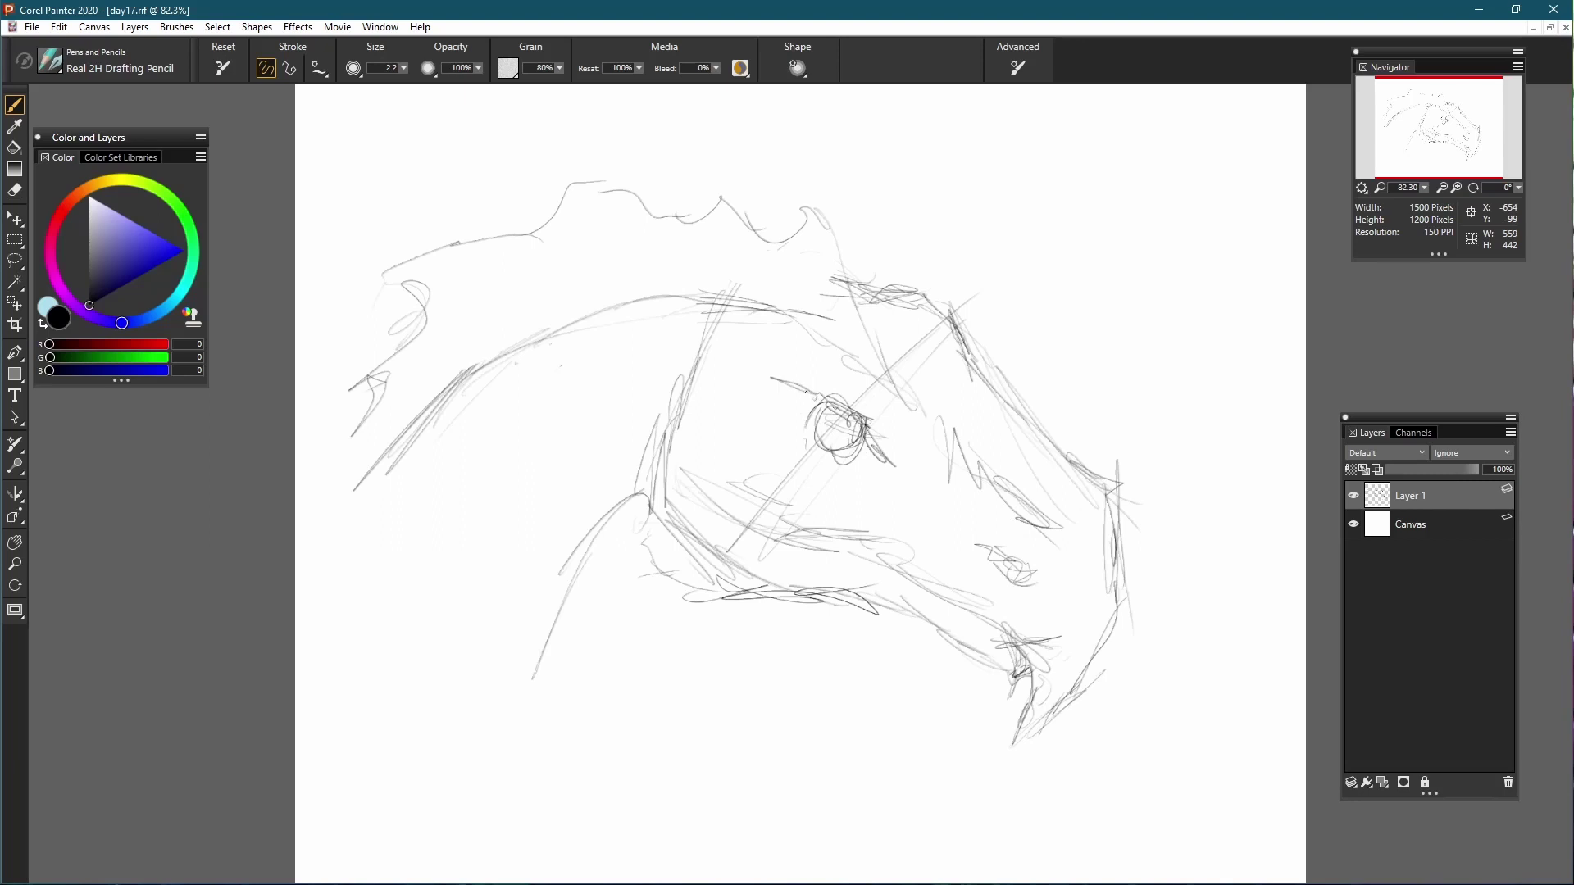
{"action": "left_click_drag", "start_coordinate": [847, 450], "coordinate": [915, 481]}
Step: Sketch the brow ridge above the eye and extend it in jagged strokes along the snout
{"action": "mouse_move", "coordinate": [842, 368]}
{"action": "left_mouse_down"}
{"action": "mouse_move", "coordinate": [880, 384]}
{"action": "mouse_move", "coordinate": [826, 366]}
{"action": "mouse_move", "coordinate": [881, 377]}
{"action": "mouse_move", "coordinate": [910, 405]}
{"action": "mouse_move", "coordinate": [880, 390]}
{"action": "left_mouse_up"}
{"action": "mouse_move", "coordinate": [879, 389]}
{"action": "left_mouse_down"}
{"action": "mouse_move", "coordinate": [845, 368]}
{"action": "mouse_move", "coordinate": [902, 383]}
{"action": "left_mouse_up"}
{"action": "left_click_drag", "start_coordinate": [887, 327], "coordinate": [923, 418]}
{"action": "left_click_drag", "start_coordinate": [920, 373], "coordinate": [966, 459]}
{"action": "left_click_drag", "start_coordinate": [964, 418], "coordinate": [1005, 490]}
{"action": "left_click_drag", "start_coordinate": [914, 413], "coordinate": [945, 435]}
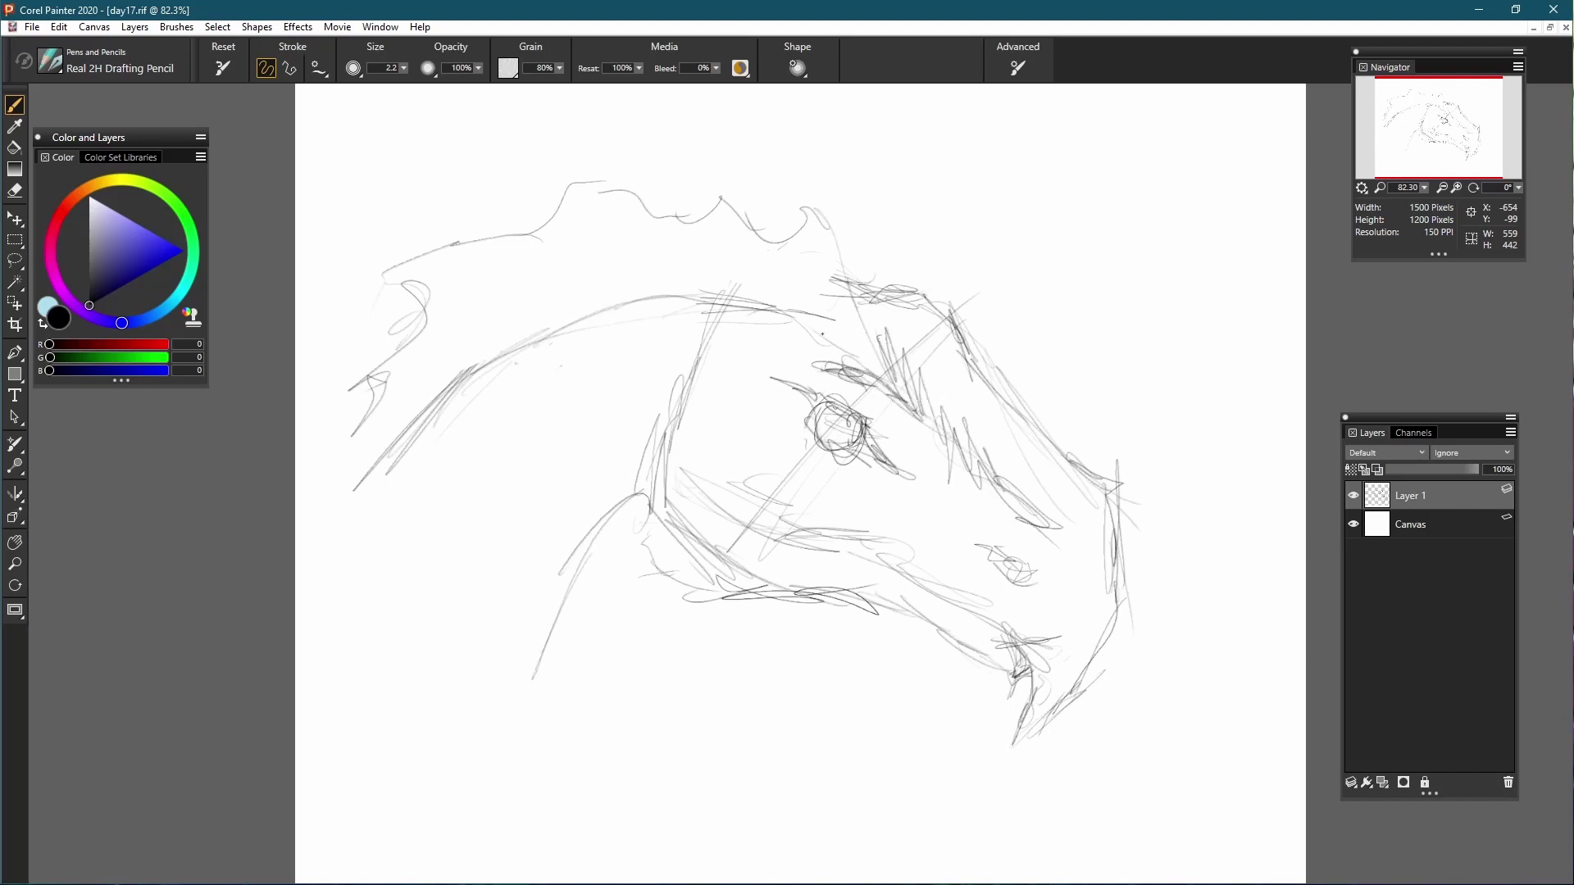
Step: Darken the brow ridge and forehead, and add more strokes along the snout ridge to the nostril
{"action": "mouse_move", "coordinate": [823, 335]}
{"action": "left_mouse_down"}
{"action": "mouse_move", "coordinate": [886, 376]}
{"action": "mouse_move", "coordinate": [876, 364]}
{"action": "left_mouse_up"}
{"action": "mouse_move", "coordinate": [881, 307]}
{"action": "left_mouse_down"}
{"action": "mouse_move", "coordinate": [860, 320]}
{"action": "mouse_move", "coordinate": [930, 354]}
{"action": "mouse_move", "coordinate": [920, 336]}
{"action": "left_mouse_up"}
{"action": "left_click_drag", "start_coordinate": [893, 292], "coordinate": [917, 280]}
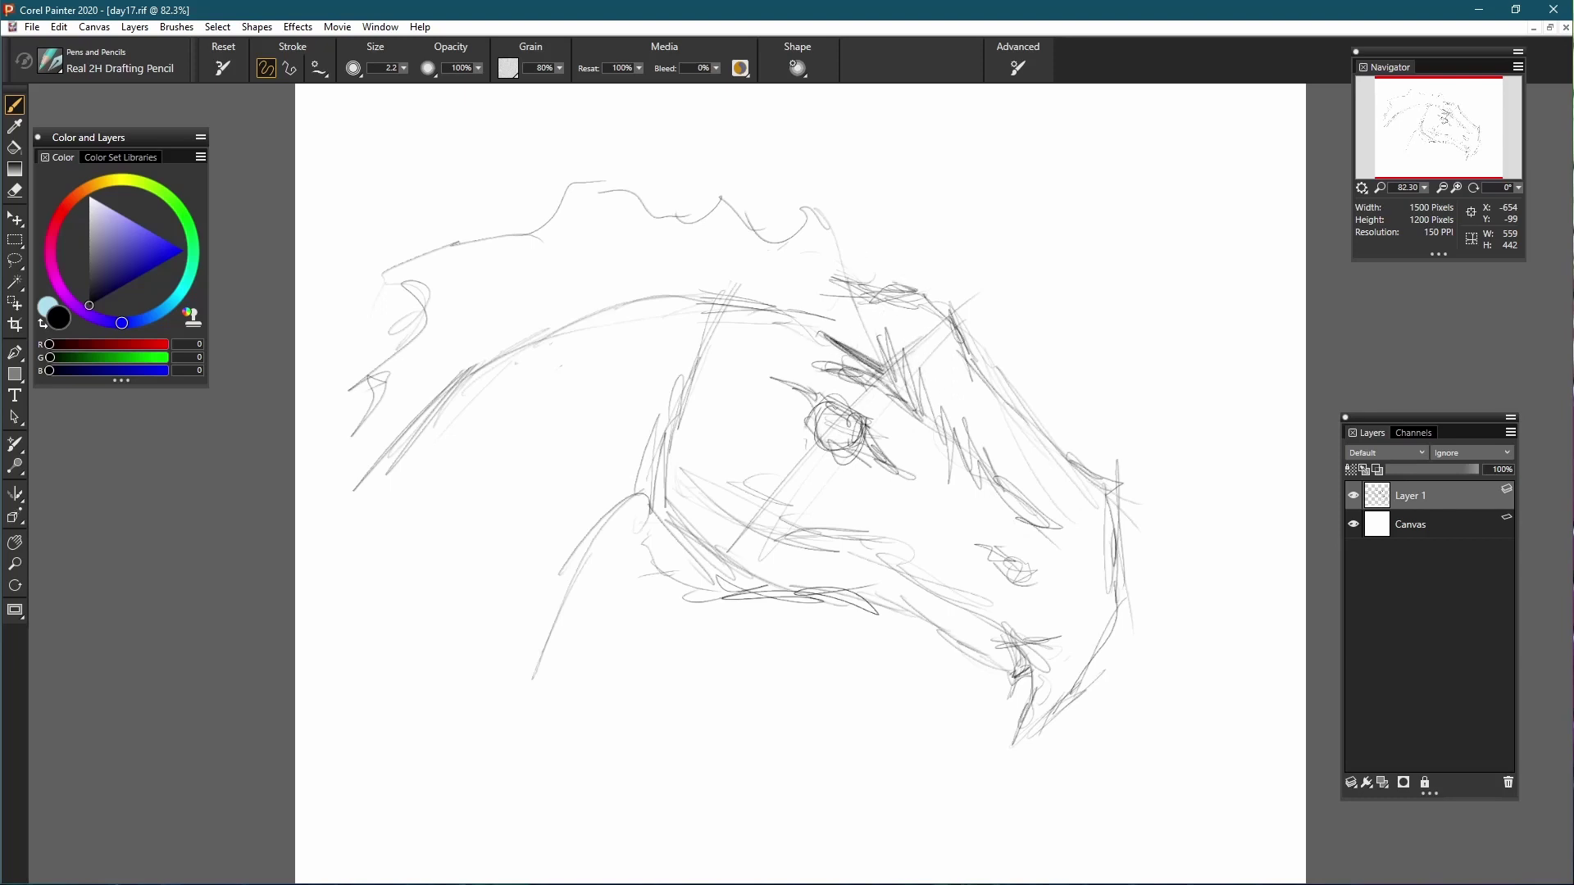
{"action": "left_click_drag", "start_coordinate": [872, 349], "coordinate": [931, 414]}
{"action": "left_click_drag", "start_coordinate": [926, 360], "coordinate": [1021, 501]}
{"action": "mouse_move", "coordinate": [993, 447]}
{"action": "left_mouse_down"}
{"action": "mouse_move", "coordinate": [1035, 499]}
{"action": "mouse_move", "coordinate": [1011, 592]}
{"action": "mouse_move", "coordinate": [1013, 572]}
{"action": "left_mouse_up"}
Step: Darken the eyelid outline and shade in the eye's iris and pupil
{"action": "mouse_move", "coordinate": [822, 410]}
{"action": "left_mouse_down"}
{"action": "mouse_move", "coordinate": [857, 438]}
{"action": "mouse_move", "coordinate": [829, 415]}
{"action": "mouse_move", "coordinate": [824, 436]}
{"action": "mouse_move", "coordinate": [845, 433]}
{"action": "mouse_move", "coordinate": [825, 399]}
{"action": "mouse_move", "coordinate": [915, 478]}
{"action": "left_mouse_up"}
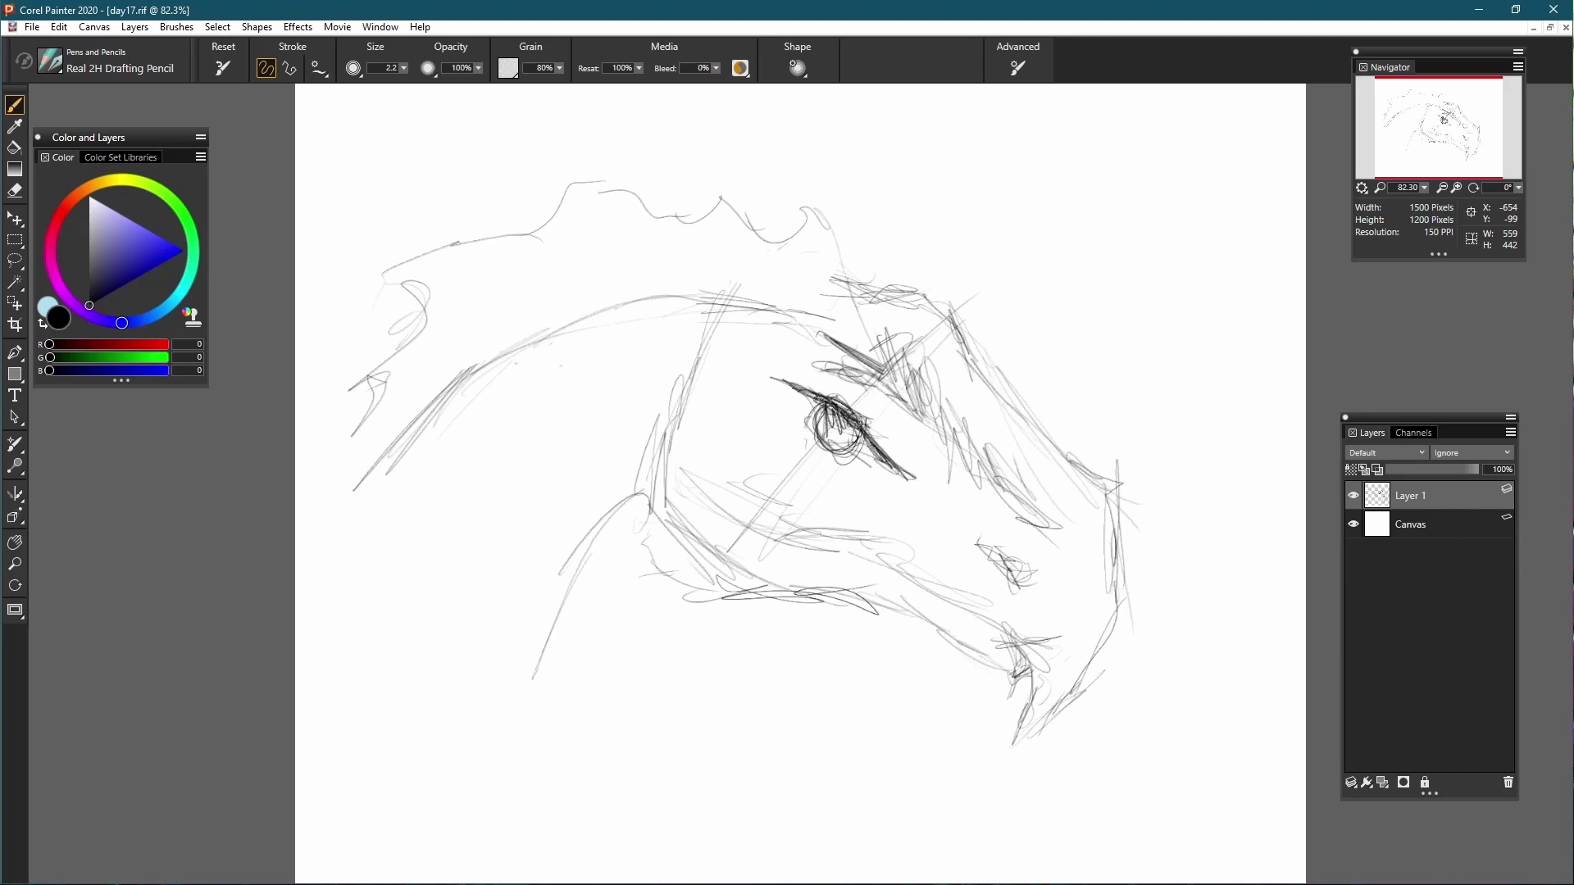
{"action": "mouse_move", "coordinate": [818, 435]}
{"action": "left_mouse_down"}
{"action": "mouse_move", "coordinate": [894, 474]}
{"action": "mouse_move", "coordinate": [800, 432]}
{"action": "mouse_move", "coordinate": [819, 407]}
{"action": "left_mouse_up"}
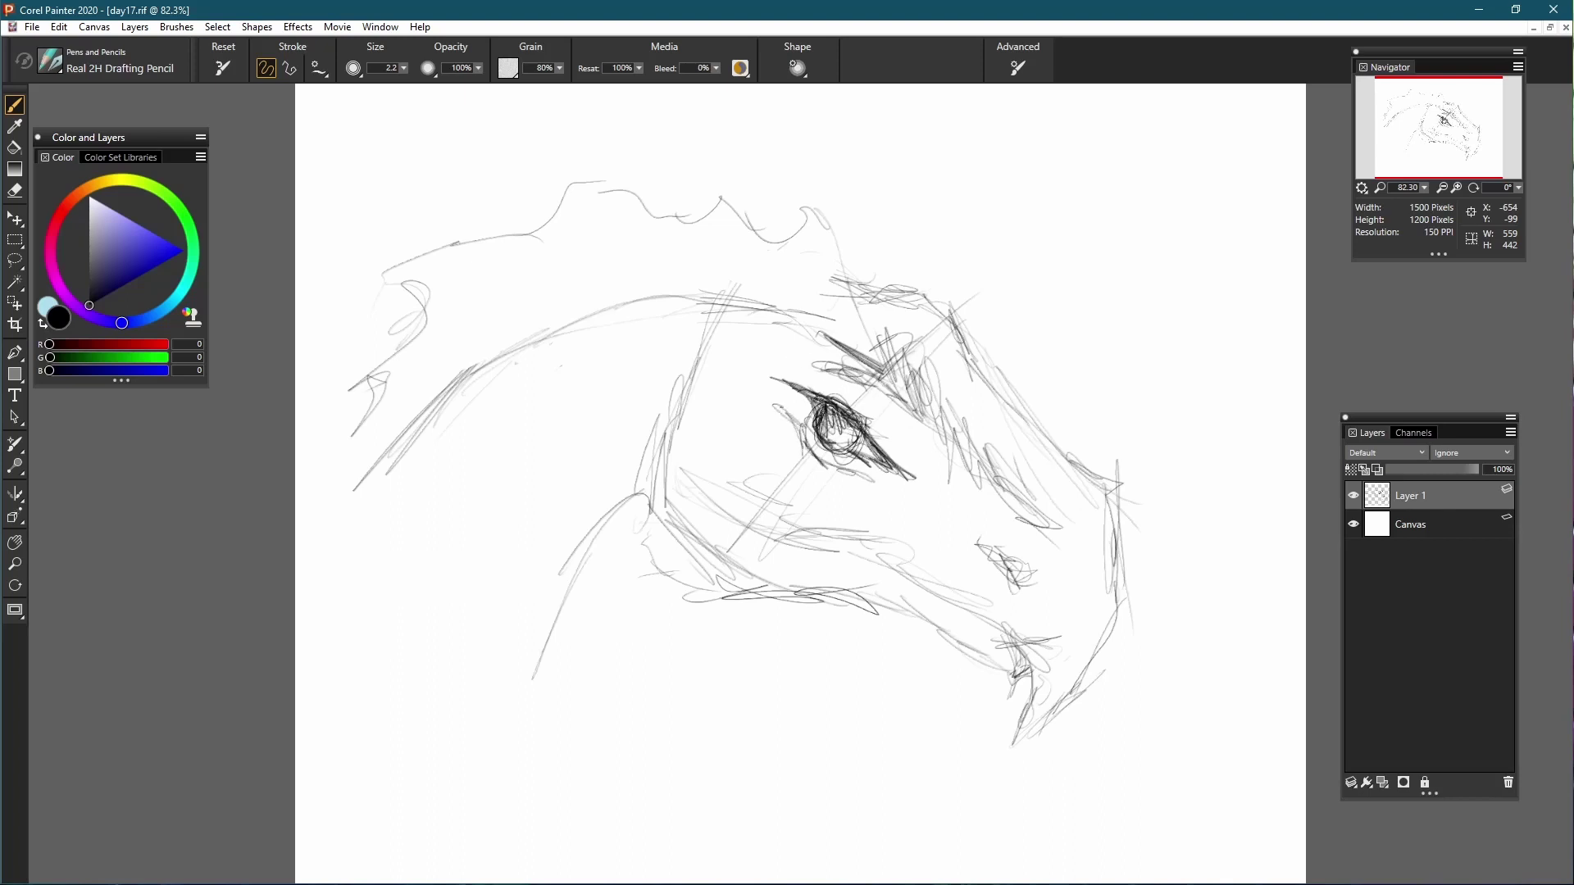
{"action": "left_click_drag", "start_coordinate": [829, 442], "coordinate": [834, 408]}
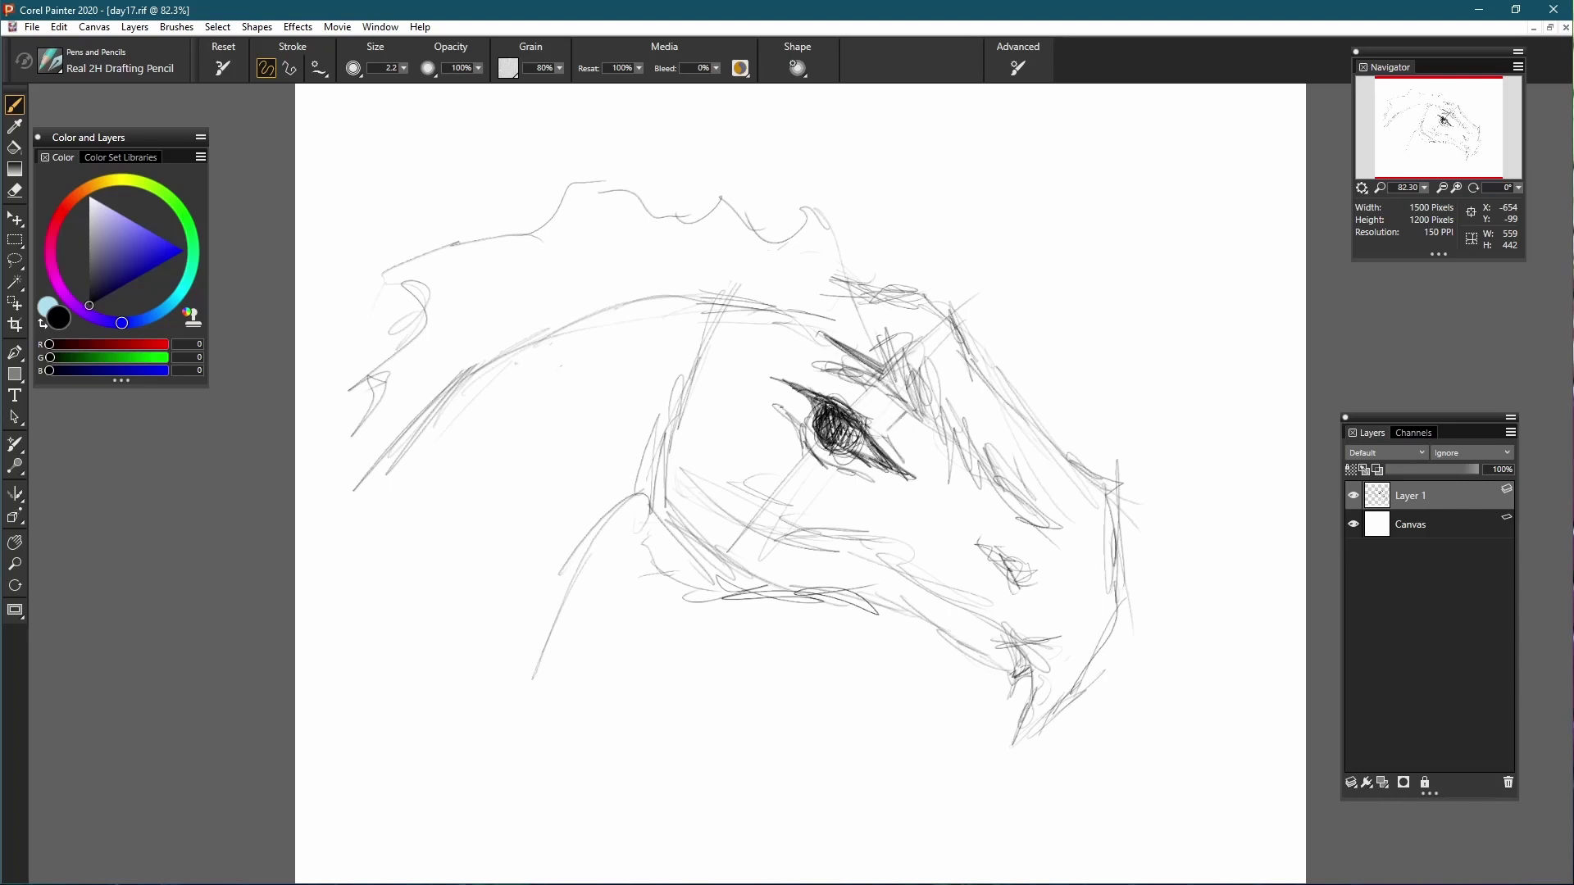
Step: Darken the nostril, add creases around the eye and strengthen the rear part of the mouth line
{"action": "left_click_drag", "start_coordinate": [1002, 565], "coordinate": [1016, 589]}
{"action": "left_click_drag", "start_coordinate": [882, 506], "coordinate": [907, 494]}
{"action": "mouse_move", "coordinate": [807, 420]}
{"action": "left_mouse_down"}
{"action": "mouse_move", "coordinate": [769, 391]}
{"action": "mouse_move", "coordinate": [792, 409]}
{"action": "left_mouse_up"}
{"action": "mouse_move", "coordinate": [843, 537]}
{"action": "left_mouse_down"}
{"action": "mouse_move", "coordinate": [895, 564]}
{"action": "mouse_move", "coordinate": [732, 504]}
{"action": "mouse_move", "coordinate": [822, 555]}
{"action": "left_mouse_up"}
{"action": "mouse_move", "coordinate": [794, 541]}
{"action": "left_mouse_down"}
{"action": "mouse_move", "coordinate": [867, 553]}
{"action": "mouse_move", "coordinate": [814, 543]}
{"action": "mouse_move", "coordinate": [932, 596]}
{"action": "left_mouse_up"}
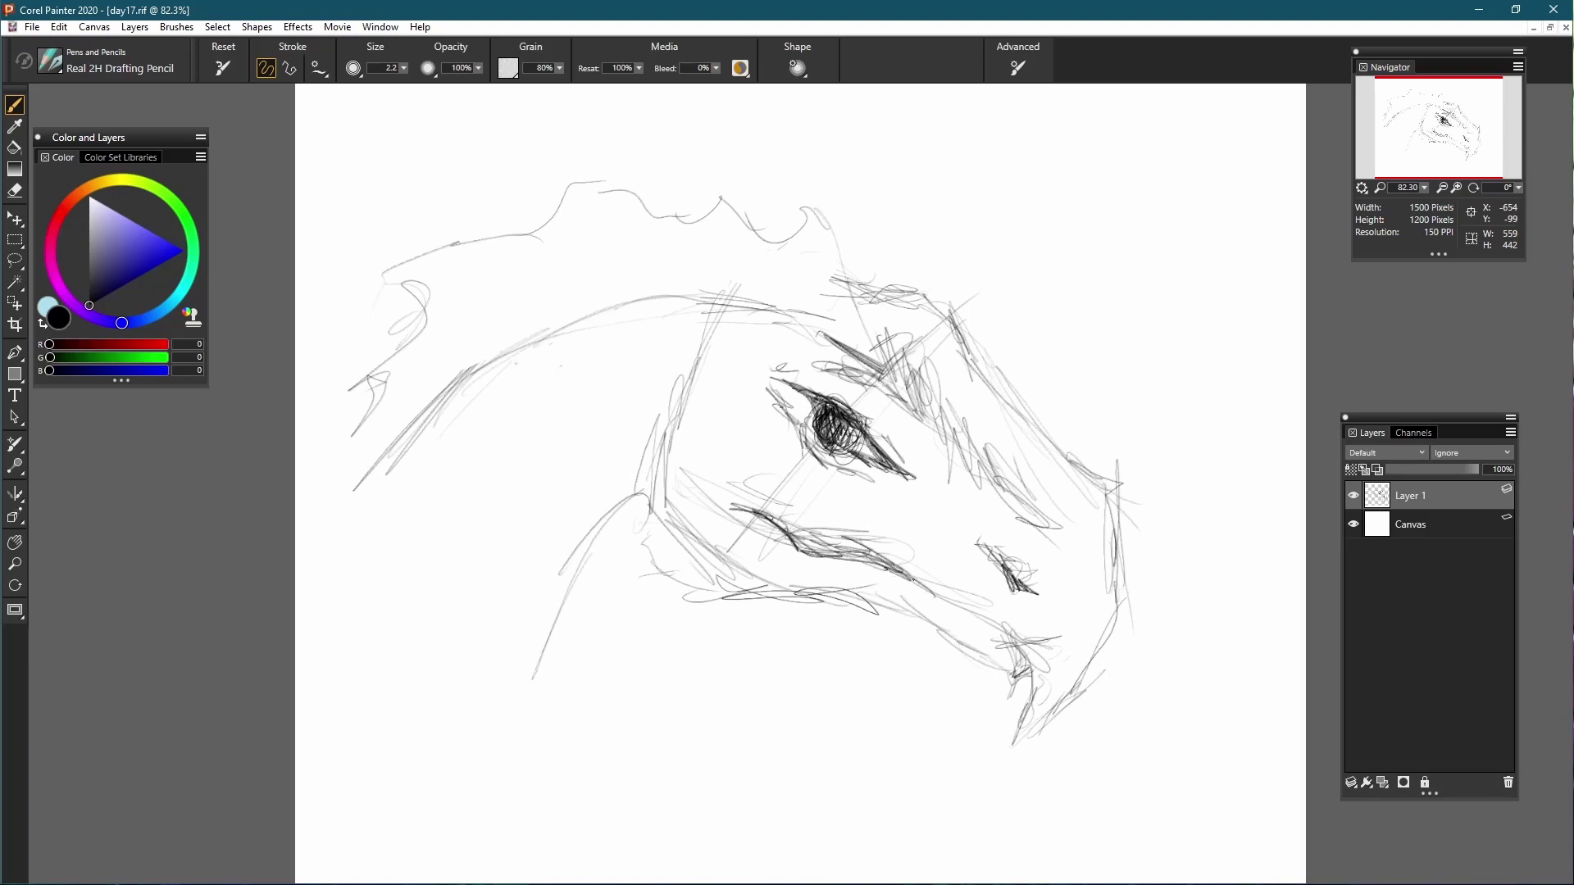
Step: Sketch and shade the cheek hollow behind and below the eye, with short marks at the mouth corner
{"action": "mouse_move", "coordinate": [753, 489]}
{"action": "left_mouse_down"}
{"action": "mouse_move", "coordinate": [675, 466]}
{"action": "mouse_move", "coordinate": [682, 511]}
{"action": "left_mouse_up"}
{"action": "mouse_move", "coordinate": [695, 420]}
{"action": "left_mouse_down"}
{"action": "mouse_move", "coordinate": [674, 490]}
{"action": "mouse_move", "coordinate": [776, 474]}
{"action": "mouse_move", "coordinate": [732, 465]}
{"action": "mouse_move", "coordinate": [746, 453]}
{"action": "mouse_move", "coordinate": [789, 482]}
{"action": "mouse_move", "coordinate": [740, 453]}
{"action": "left_mouse_up"}
{"action": "mouse_move", "coordinate": [738, 412]}
{"action": "left_mouse_down"}
{"action": "mouse_move", "coordinate": [742, 453]}
{"action": "mouse_move", "coordinate": [841, 515]}
{"action": "left_mouse_up"}
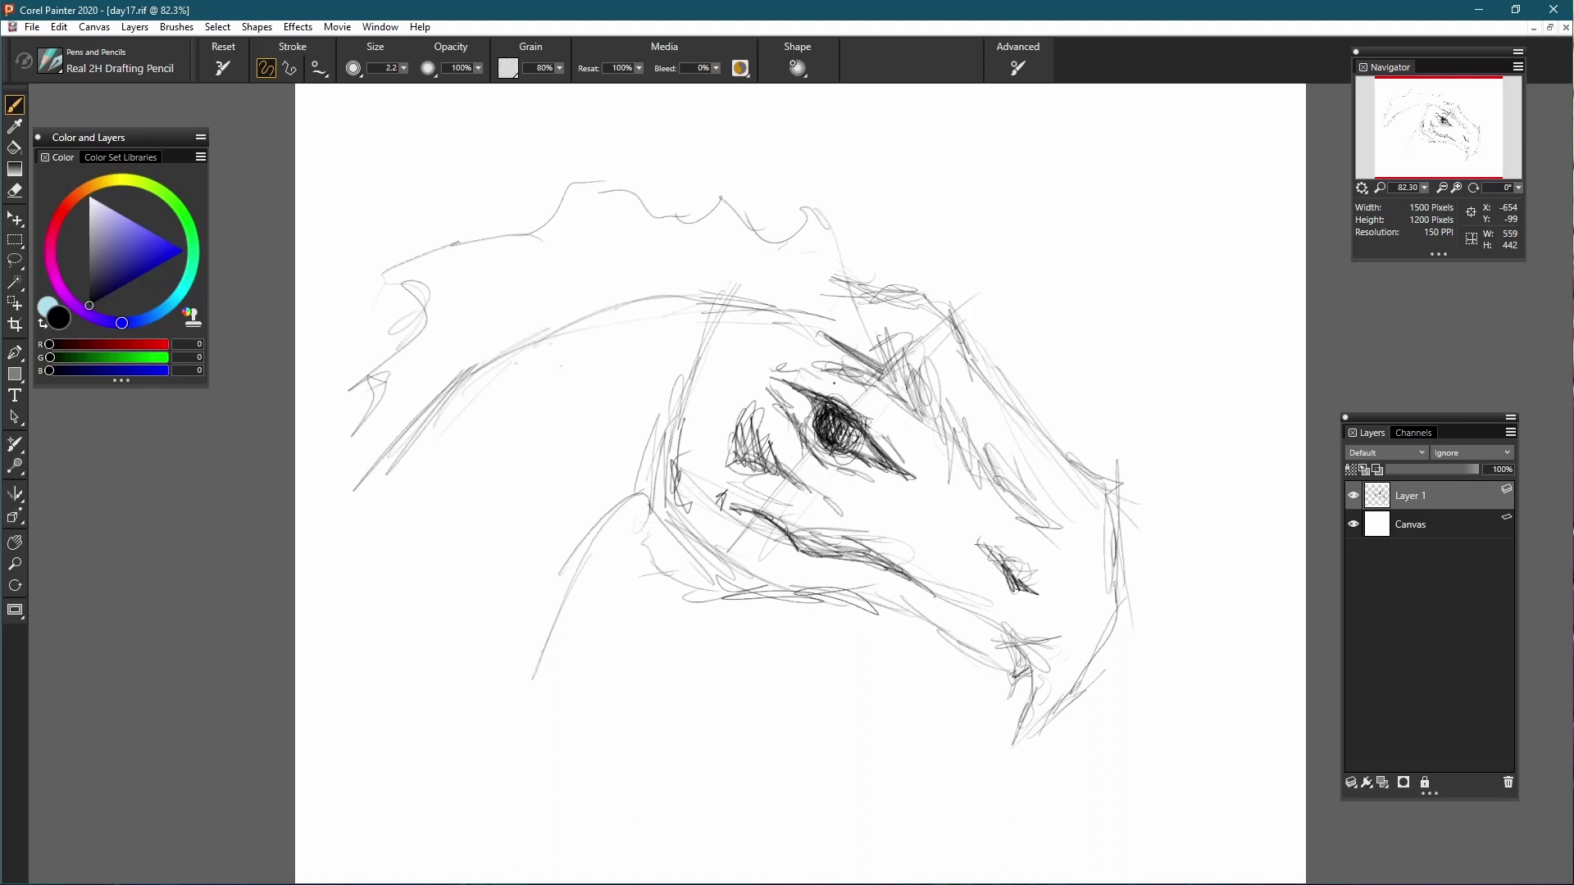
Step: Strengthen the beak plate, lower jaw and throat lines, and darken the curved rear edge of the cheek
{"action": "mouse_move", "coordinate": [834, 383]}
{"action": "left_mouse_down"}
{"action": "mouse_move", "coordinate": [901, 378]}
{"action": "mouse_move", "coordinate": [912, 410]}
{"action": "mouse_move", "coordinate": [922, 402]}
{"action": "mouse_move", "coordinate": [1005, 502]}
{"action": "mouse_move", "coordinate": [984, 371]}
{"action": "mouse_move", "coordinate": [984, 467]}
{"action": "mouse_move", "coordinate": [1068, 547]}
{"action": "mouse_move", "coordinate": [1070, 606]}
{"action": "mouse_move", "coordinate": [1073, 541]}
{"action": "mouse_move", "coordinate": [1063, 652]}
{"action": "left_mouse_up"}
{"action": "mouse_move", "coordinate": [938, 589]}
{"action": "left_mouse_down"}
{"action": "mouse_move", "coordinate": [1019, 644]}
{"action": "mouse_move", "coordinate": [1023, 668]}
{"action": "mouse_move", "coordinate": [685, 543]}
{"action": "mouse_move", "coordinate": [683, 441]}
{"action": "mouse_move", "coordinate": [650, 452]}
{"action": "mouse_move", "coordinate": [680, 394]}
{"action": "mouse_move", "coordinate": [638, 484]}
{"action": "mouse_move", "coordinate": [648, 502]}
{"action": "mouse_move", "coordinate": [595, 549]}
{"action": "mouse_move", "coordinate": [648, 500]}
{"action": "left_mouse_up"}
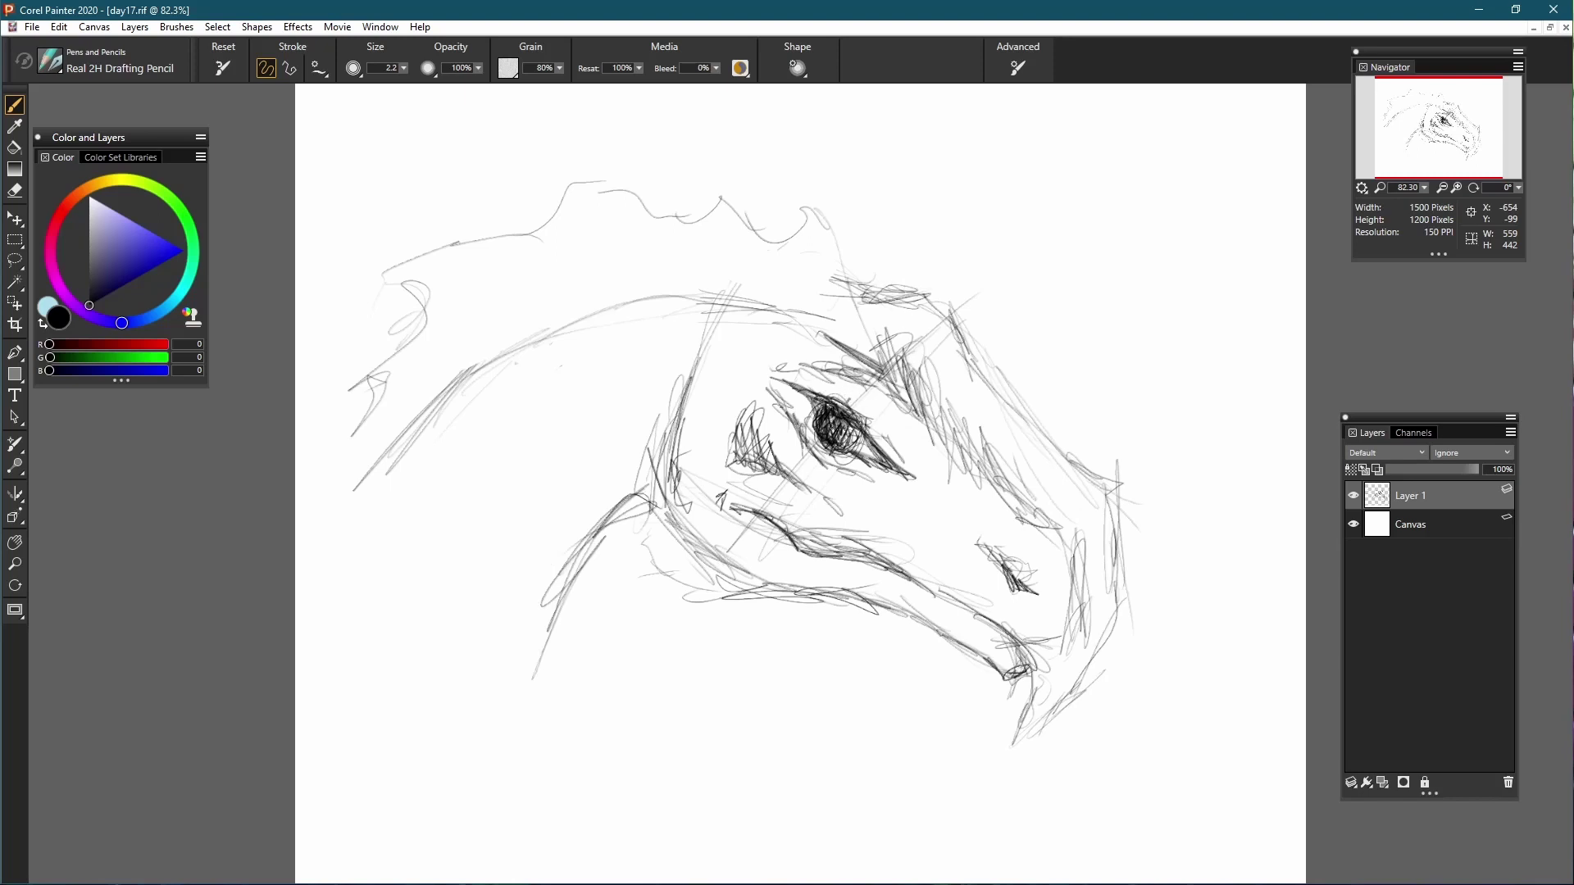
{"action": "mouse_move", "coordinate": [712, 376]}
{"action": "left_mouse_down"}
{"action": "mouse_move", "coordinate": [688, 352]}
{"action": "mouse_move", "coordinate": [661, 504]}
{"action": "mouse_move", "coordinate": [696, 430]}
{"action": "left_mouse_up"}
{"action": "left_click_drag", "start_coordinate": [734, 333], "coordinate": [691, 373]}
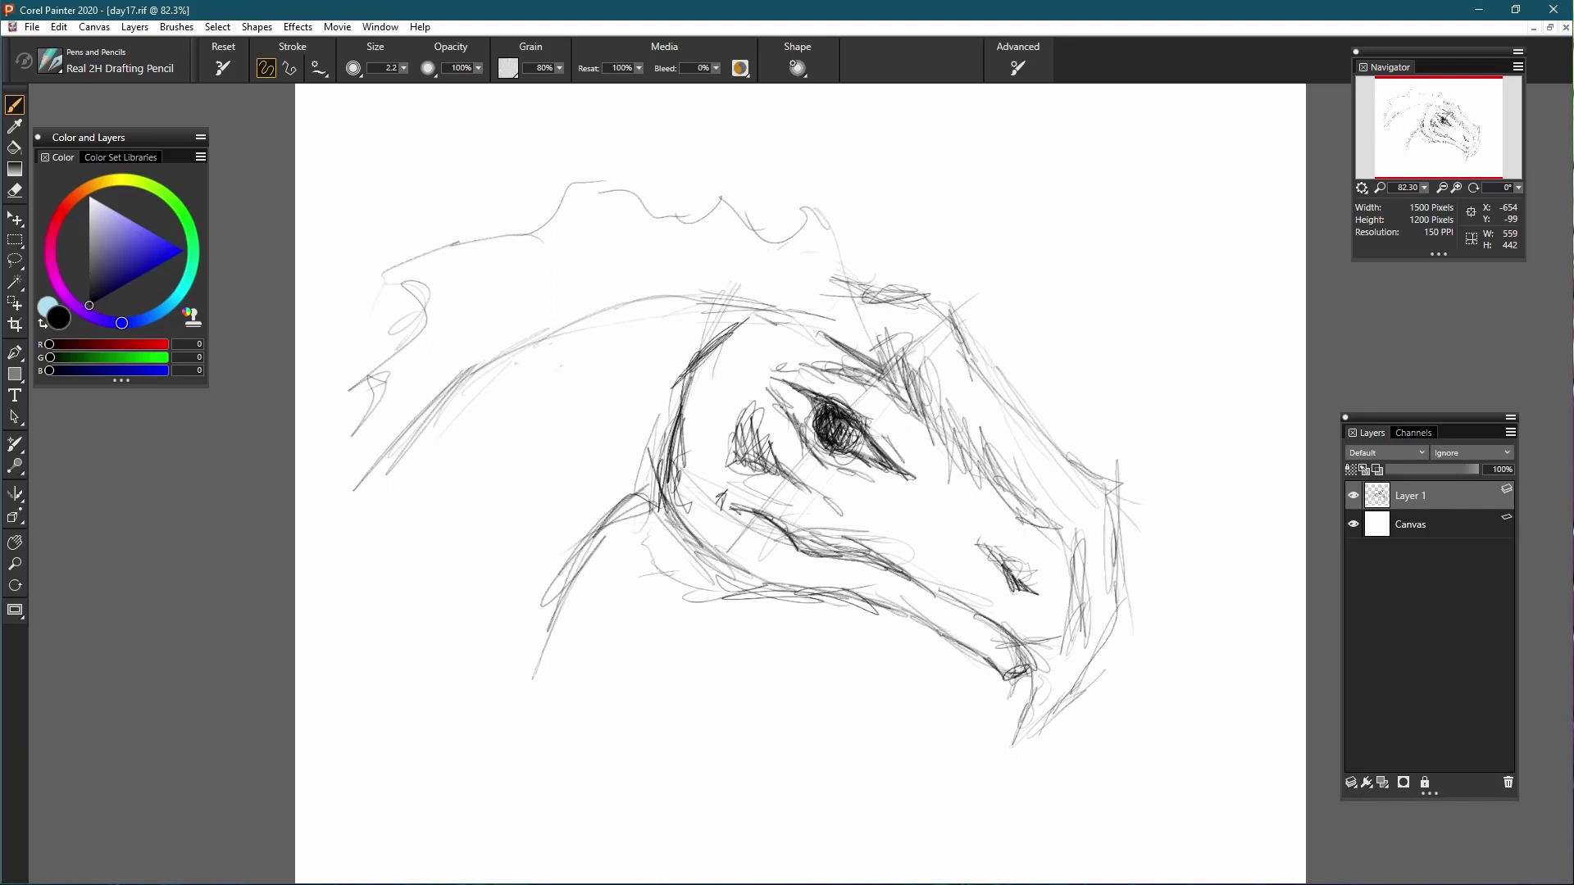
Step: Hatch shading along the upper neck contour and down the throat line from the jaw corner
{"action": "mouse_move", "coordinate": [727, 315]}
{"action": "left_mouse_down"}
{"action": "mouse_move", "coordinate": [607, 306]}
{"action": "mouse_move", "coordinate": [688, 300]}
{"action": "mouse_move", "coordinate": [532, 359]}
{"action": "mouse_move", "coordinate": [492, 357]}
{"action": "mouse_move", "coordinate": [572, 322]}
{"action": "mouse_move", "coordinate": [383, 454]}
{"action": "mouse_move", "coordinate": [697, 302]}
{"action": "mouse_move", "coordinate": [728, 308]}
{"action": "mouse_move", "coordinate": [672, 329]}
{"action": "mouse_move", "coordinate": [730, 316]}
{"action": "mouse_move", "coordinate": [642, 311]}
{"action": "mouse_move", "coordinate": [552, 345]}
{"action": "mouse_move", "coordinate": [426, 442]}
{"action": "left_mouse_up"}
{"action": "left_click_drag", "start_coordinate": [541, 341], "coordinate": [361, 488]}
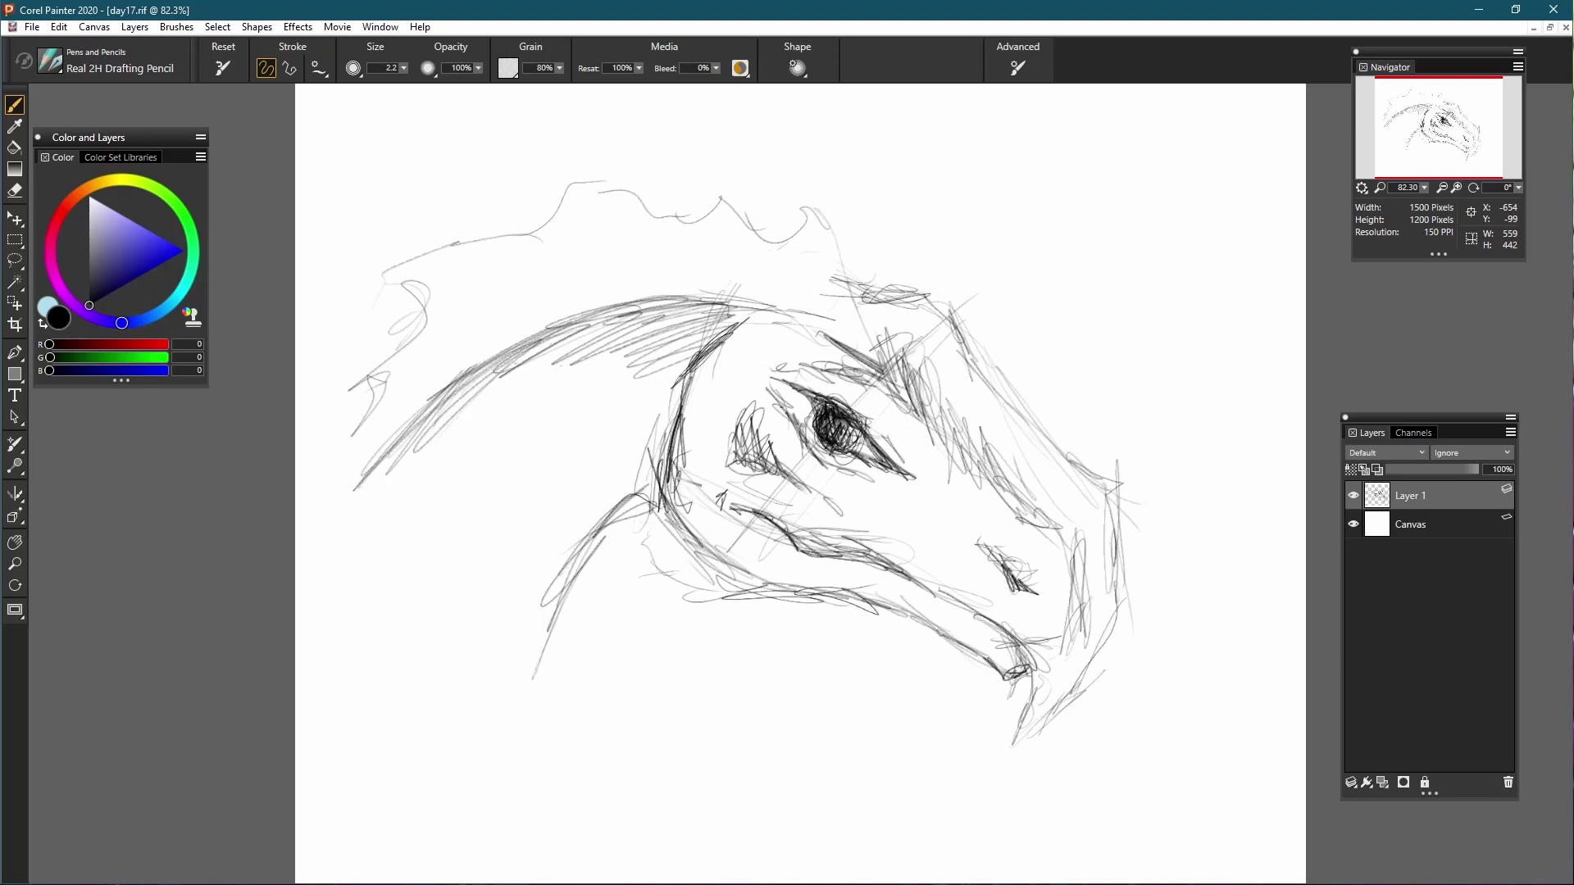
{"action": "left_click_drag", "start_coordinate": [660, 463], "coordinate": [603, 509]}
{"action": "mouse_move", "coordinate": [656, 438]}
{"action": "left_mouse_down"}
{"action": "mouse_move", "coordinate": [633, 484]}
{"action": "mouse_move", "coordinate": [656, 471]}
{"action": "mouse_move", "coordinate": [647, 512]}
{"action": "mouse_move", "coordinate": [602, 525]}
{"action": "mouse_move", "coordinate": [492, 669]}
{"action": "left_mouse_up"}
{"action": "left_click_drag", "start_coordinate": [586, 545], "coordinate": [490, 669]}
{"action": "left_click_drag", "start_coordinate": [562, 574], "coordinate": [488, 687]}
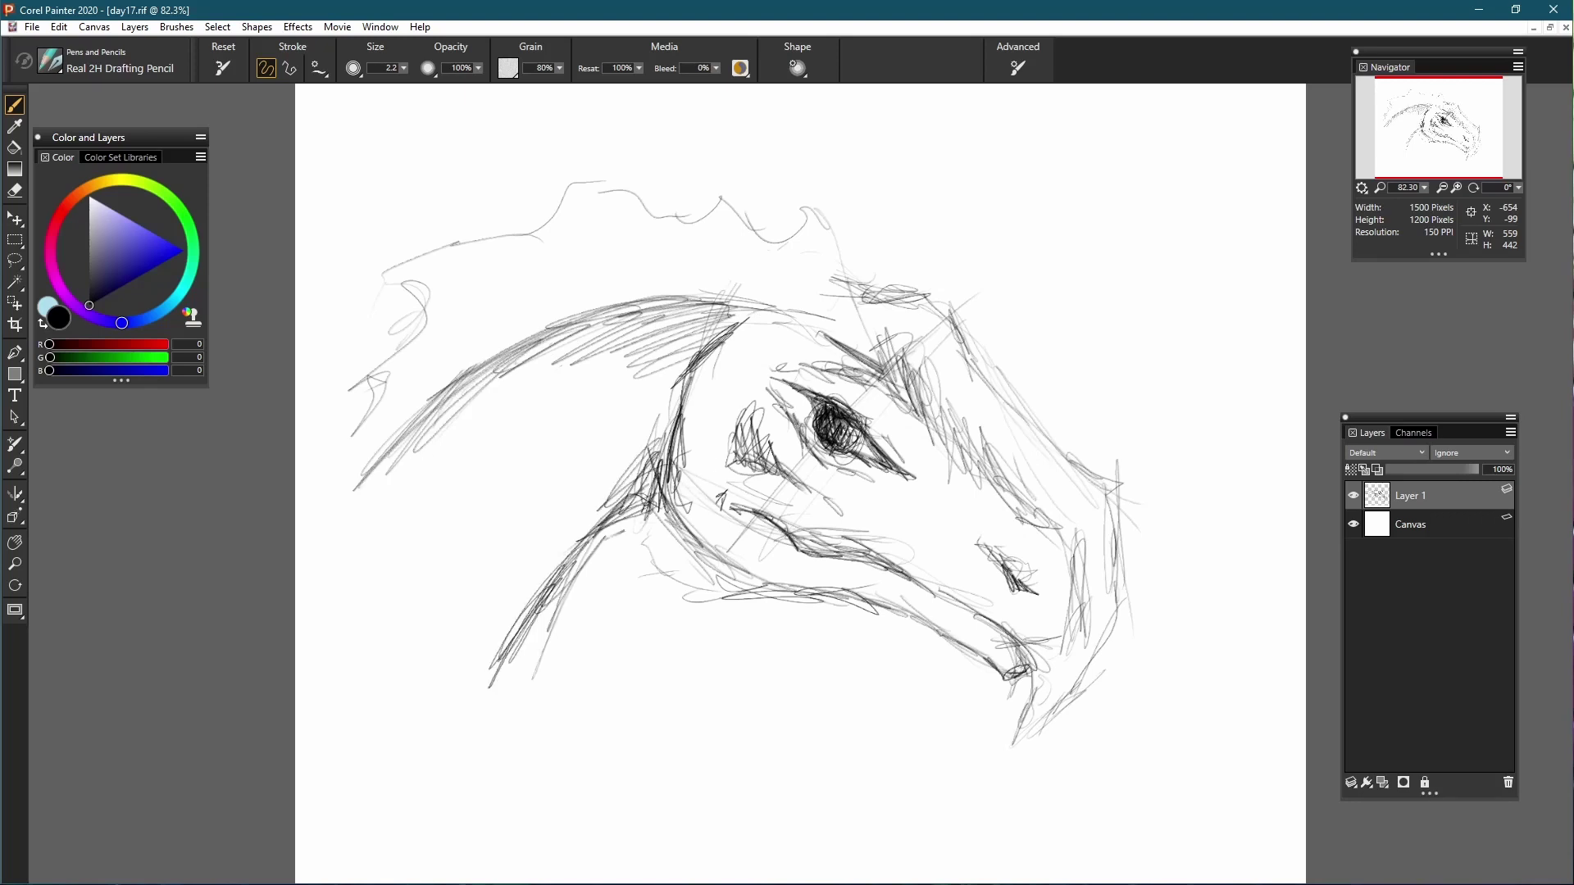
Step: Darken the jawline, hatch the chin and mid-snout, and add small scale marks around the nostril and face
{"action": "mouse_move", "coordinate": [668, 522]}
{"action": "left_mouse_down"}
{"action": "mouse_move", "coordinate": [743, 584]}
{"action": "mouse_move", "coordinate": [969, 628]}
{"action": "mouse_move", "coordinate": [976, 660]}
{"action": "mouse_move", "coordinate": [1013, 673]}
{"action": "mouse_move", "coordinate": [951, 611]}
{"action": "mouse_move", "coordinate": [1005, 636]}
{"action": "mouse_move", "coordinate": [961, 617]}
{"action": "mouse_move", "coordinate": [951, 633]}
{"action": "mouse_move", "coordinate": [939, 615]}
{"action": "mouse_move", "coordinate": [970, 590]}
{"action": "mouse_move", "coordinate": [930, 594]}
{"action": "mouse_move", "coordinate": [1066, 631]}
{"action": "mouse_move", "coordinate": [1057, 672]}
{"action": "mouse_move", "coordinate": [1071, 574]}
{"action": "mouse_move", "coordinate": [923, 385]}
{"action": "mouse_move", "coordinate": [959, 483]}
{"action": "mouse_move", "coordinate": [891, 515]}
{"action": "mouse_move", "coordinate": [918, 517]}
{"action": "mouse_move", "coordinate": [902, 492]}
{"action": "mouse_move", "coordinate": [892, 521]}
{"action": "mouse_move", "coordinate": [955, 550]}
{"action": "mouse_move", "coordinate": [917, 501]}
{"action": "left_mouse_up"}
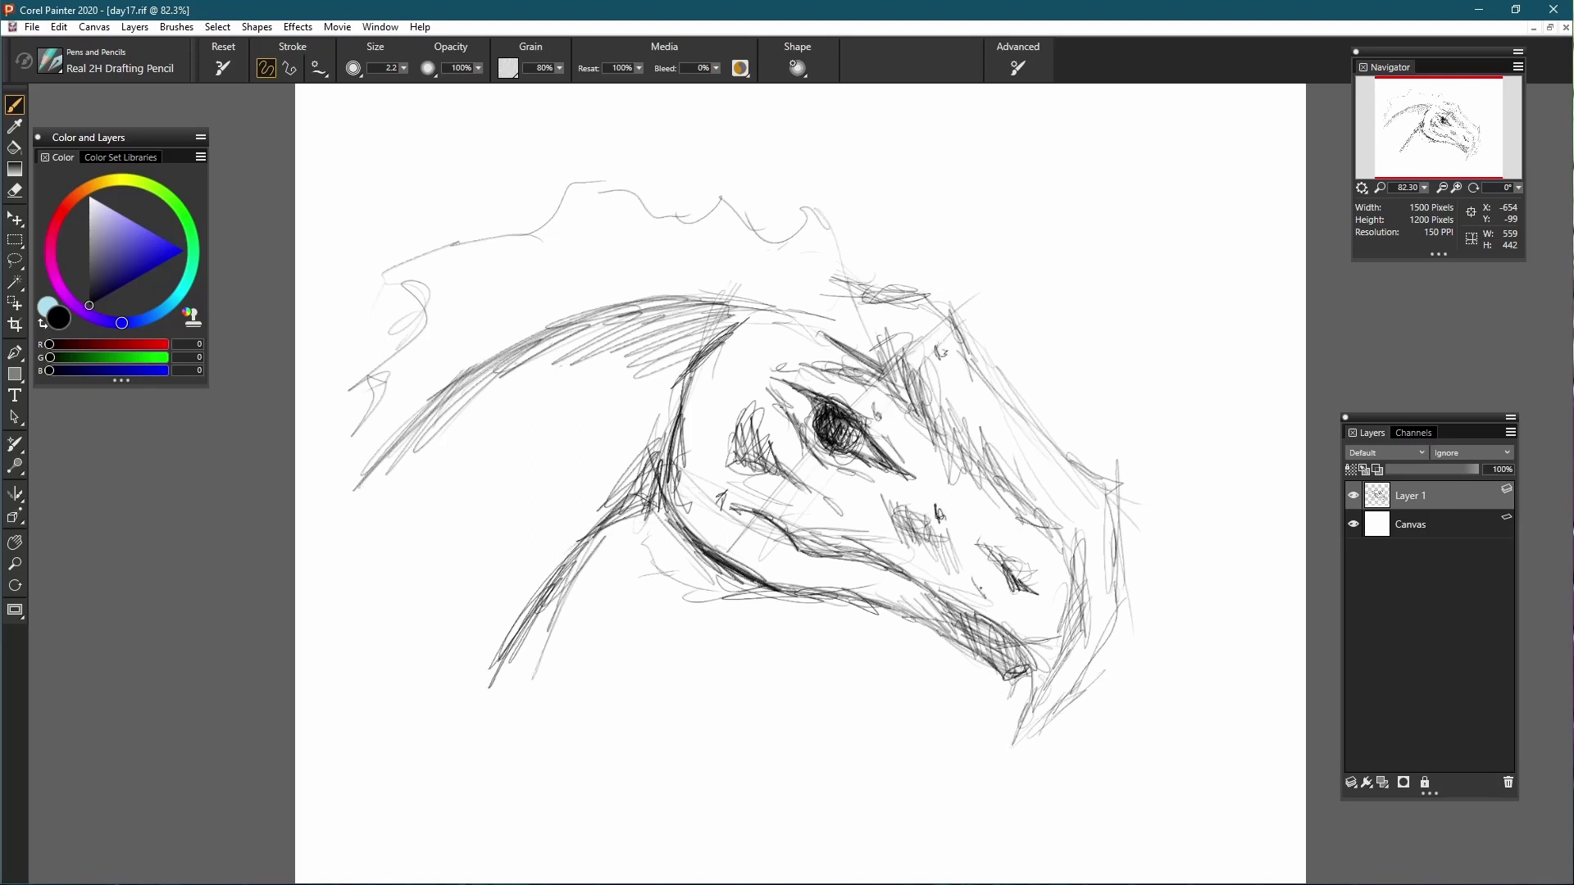
{"action": "left_click_drag", "start_coordinate": [1004, 538], "coordinate": [1015, 549]}
{"action": "mouse_move", "coordinate": [964, 454]}
{"action": "left_mouse_down"}
{"action": "mouse_move", "coordinate": [949, 500]}
{"action": "mouse_move", "coordinate": [950, 449]}
{"action": "left_mouse_up"}
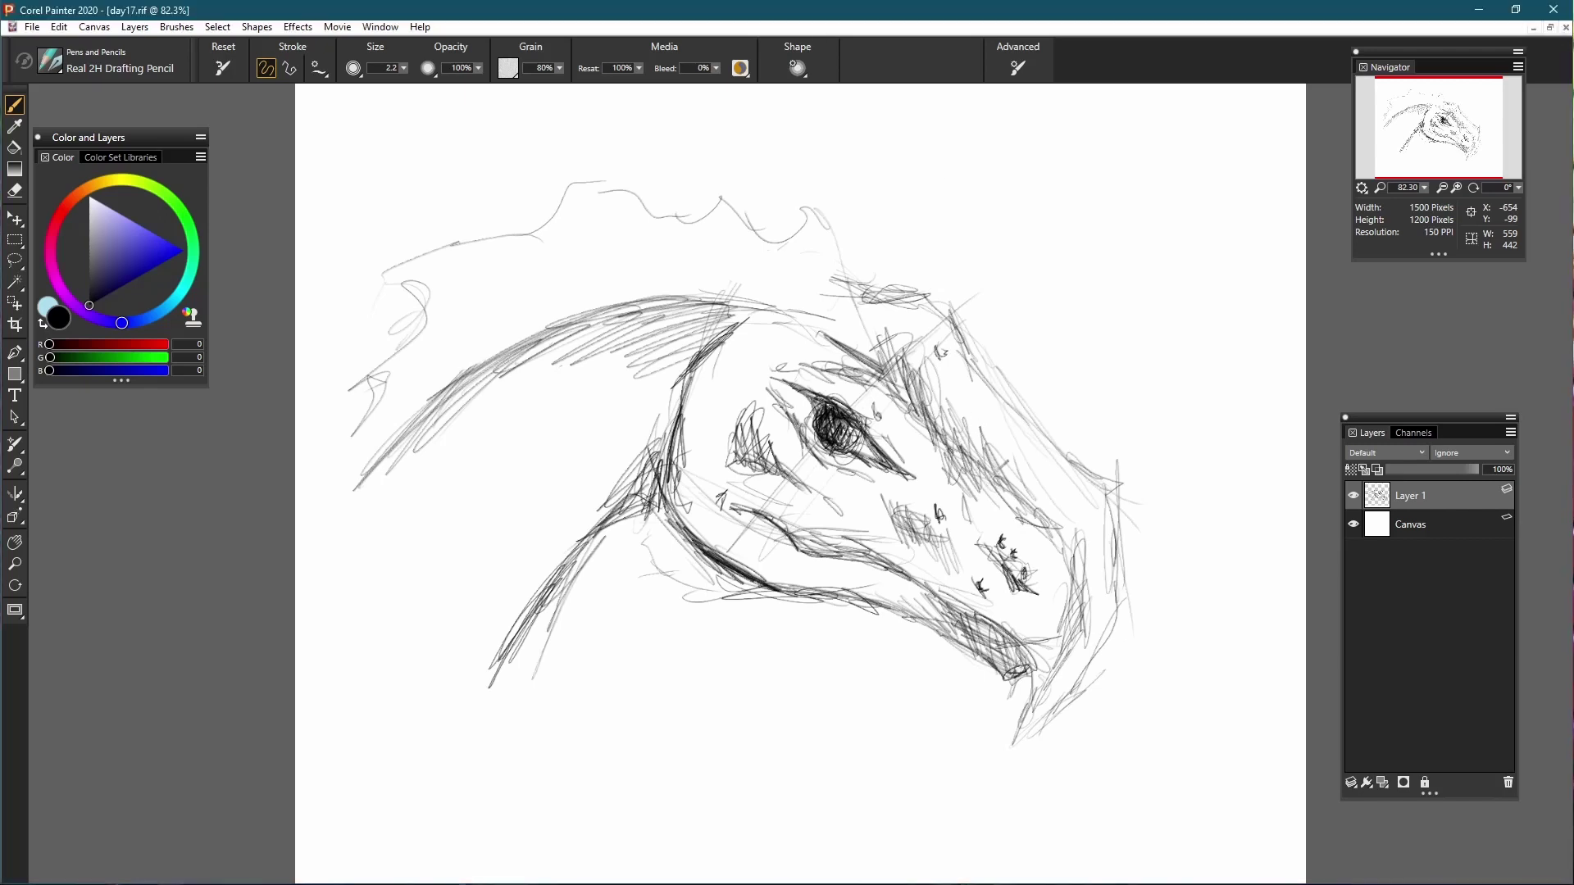
Step: Darken and hatch the ridge running from the brow down the snout towards the beak
{"action": "mouse_move", "coordinate": [946, 443]}
{"action": "left_mouse_down"}
{"action": "mouse_move", "coordinate": [990, 476]}
{"action": "mouse_move", "coordinate": [976, 464]}
{"action": "left_mouse_up"}
{"action": "mouse_move", "coordinate": [929, 416]}
{"action": "left_mouse_down"}
{"action": "mouse_move", "coordinate": [1019, 515]}
{"action": "mouse_move", "coordinate": [1066, 522]}
{"action": "left_mouse_up"}
{"action": "left_click_drag", "start_coordinate": [982, 430], "coordinate": [1004, 423]}
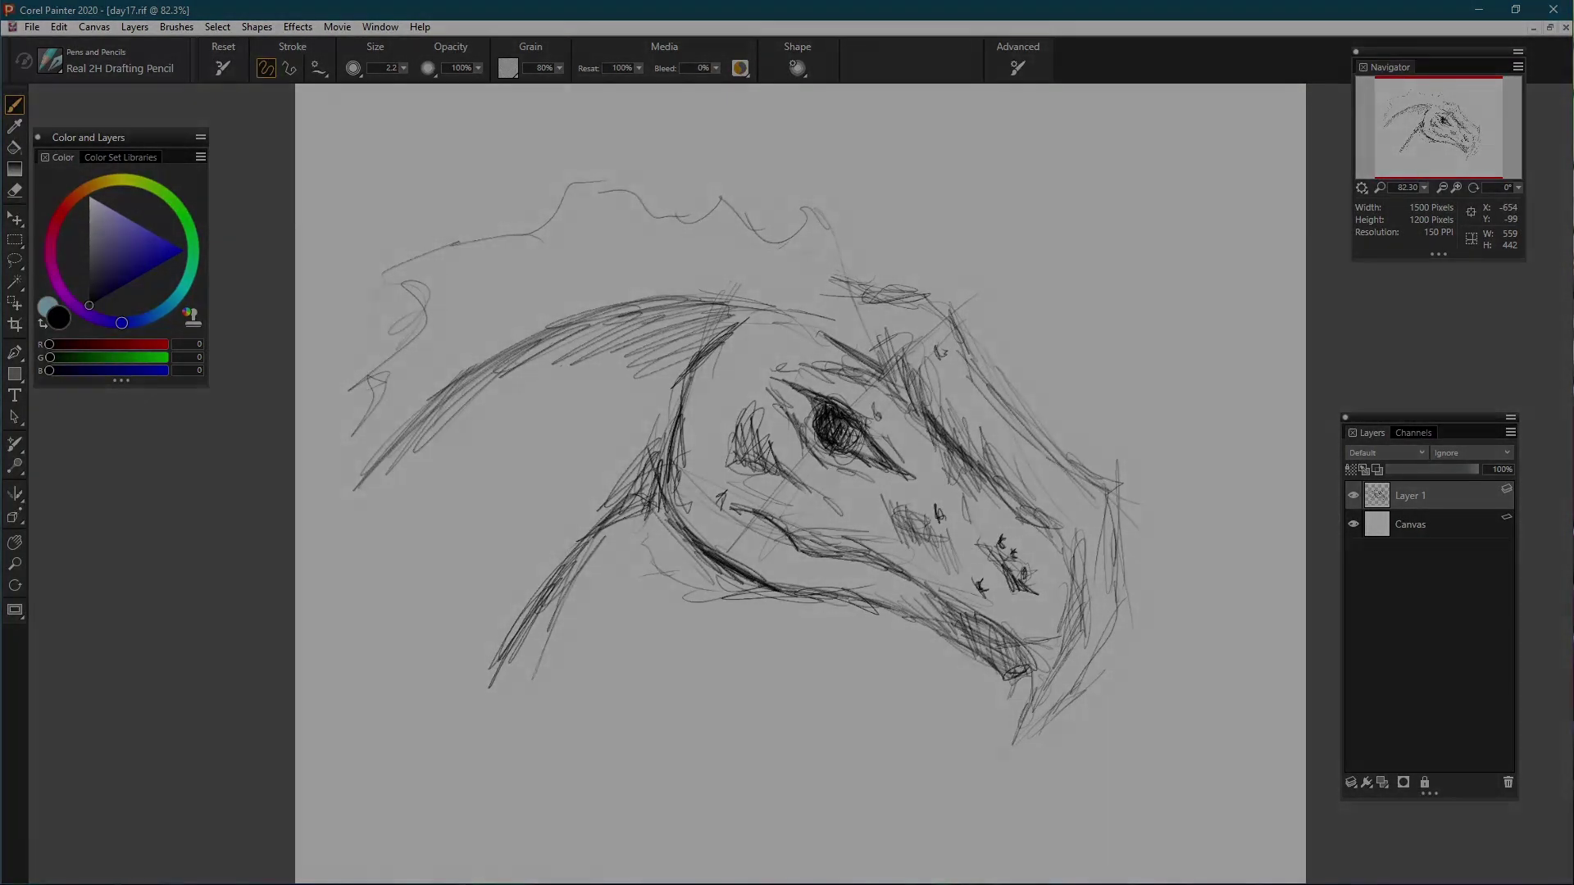
{"action": "scroll", "coordinate": [801, 484], "scroll_direction": "up", "scroll_amount": 3}
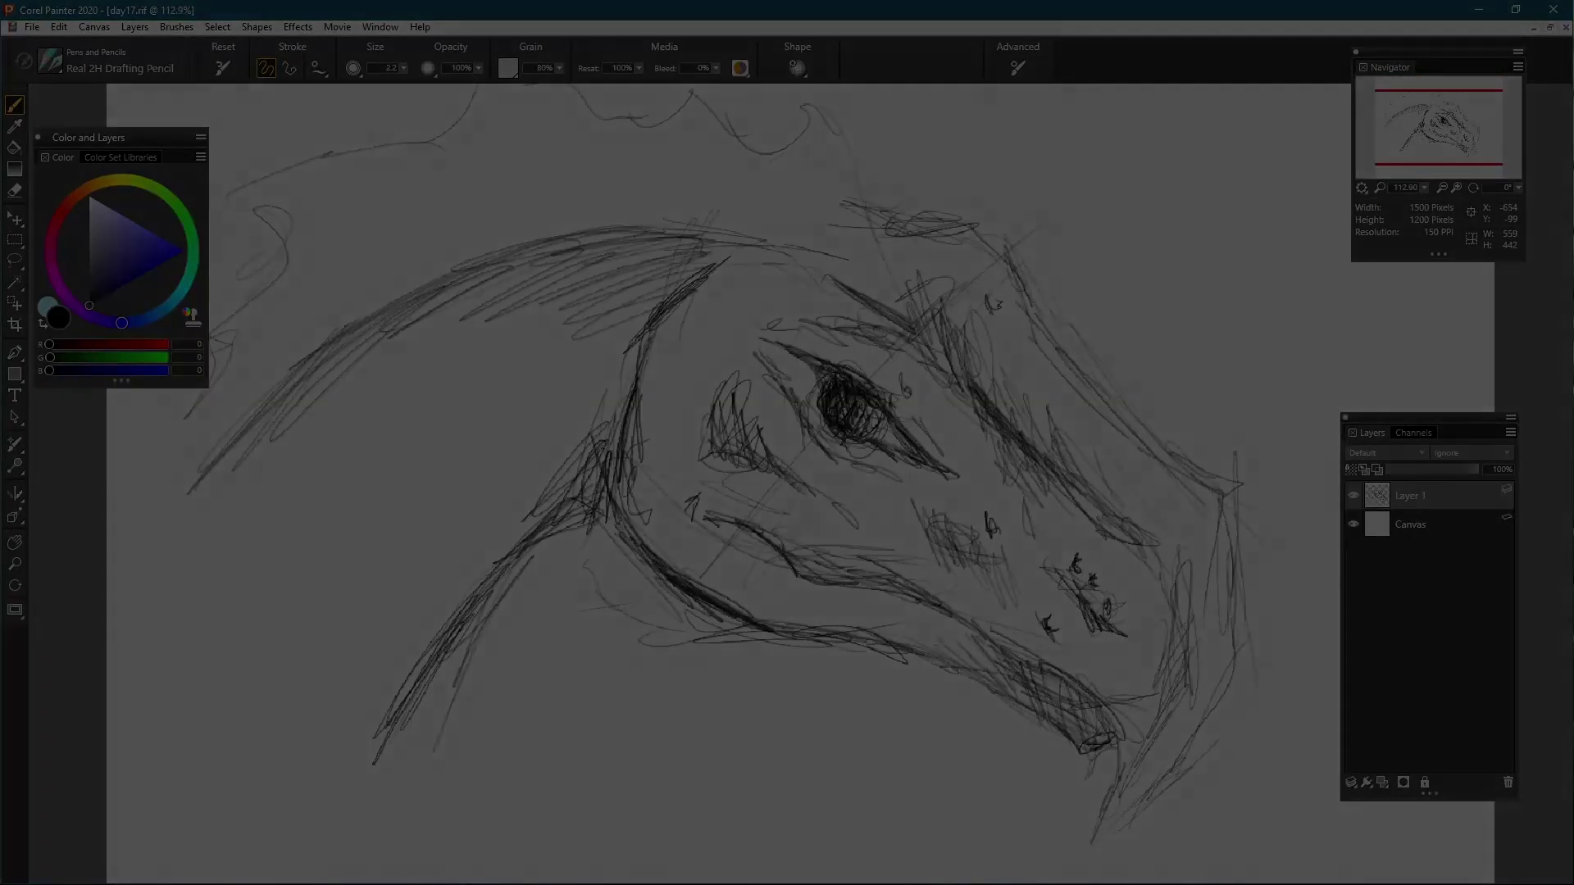